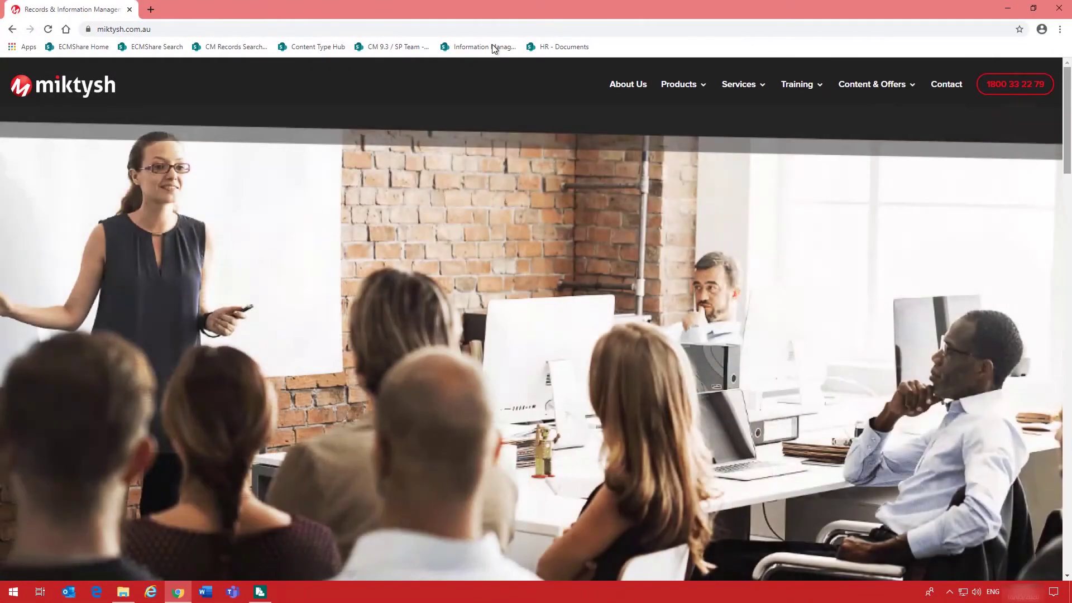
Step: Upload Miktysh - CM 9.4 Power User Topics for Training.docx from local Documents into the CM Document Library
{"action": "left_click", "coordinate": [494, 48]}
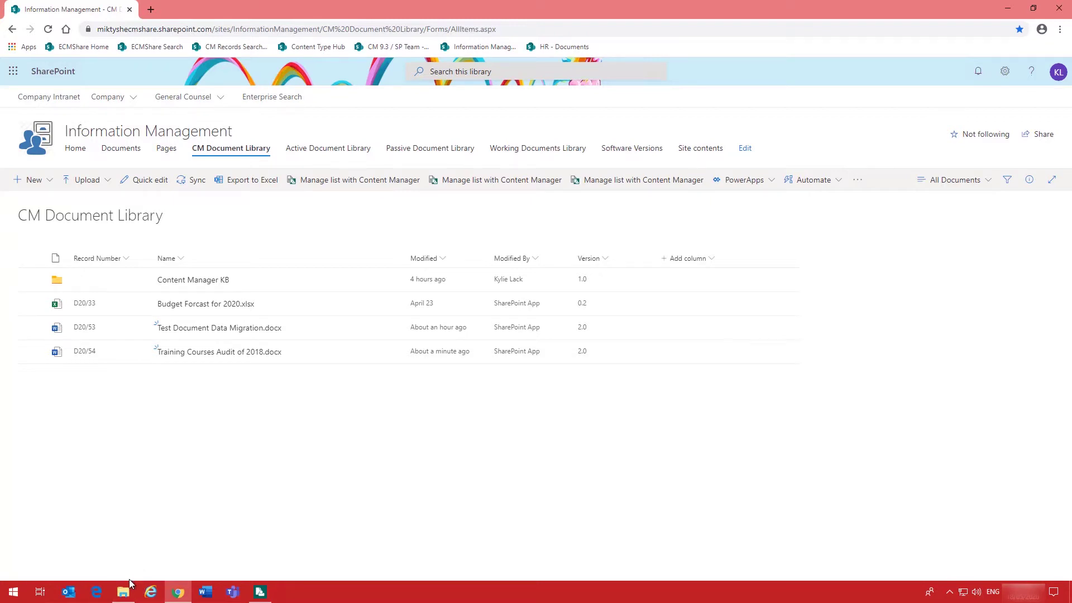
{"action": "left_click", "coordinate": [123, 592]}
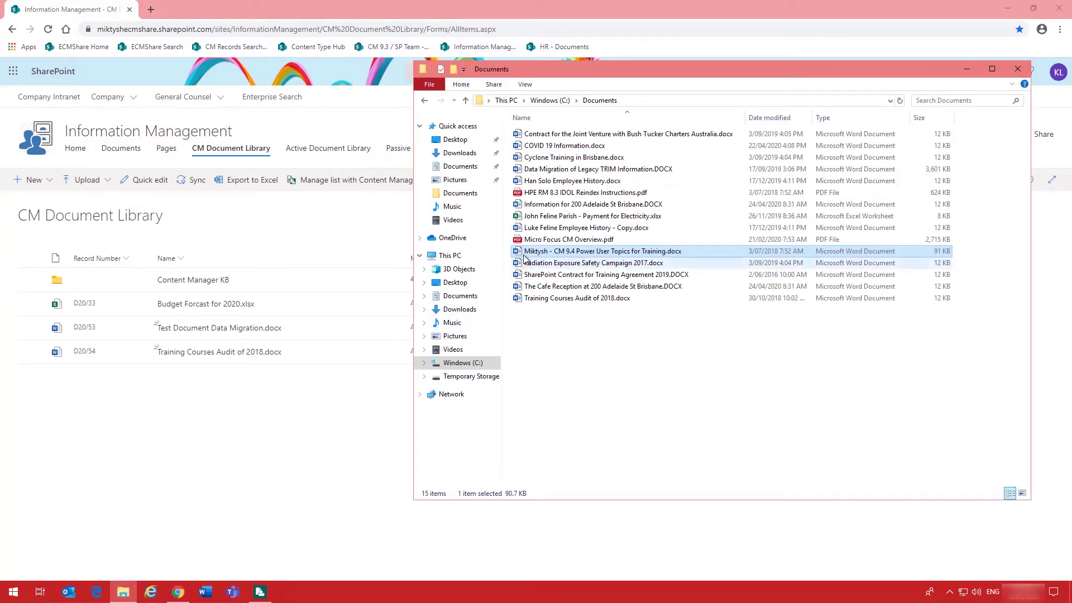
{"action": "left_click_drag", "start_coordinate": [529, 254], "coordinate": [301, 398]}
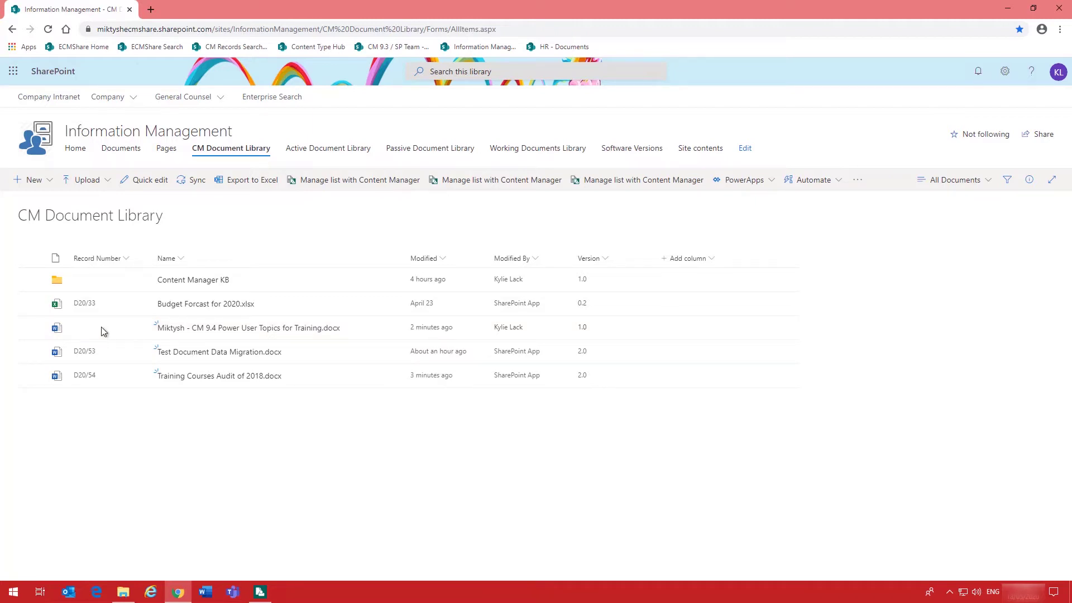
Step: Start a blank Word document containing the line 'This is a test document.'
{"action": "left_click", "coordinate": [205, 591]}
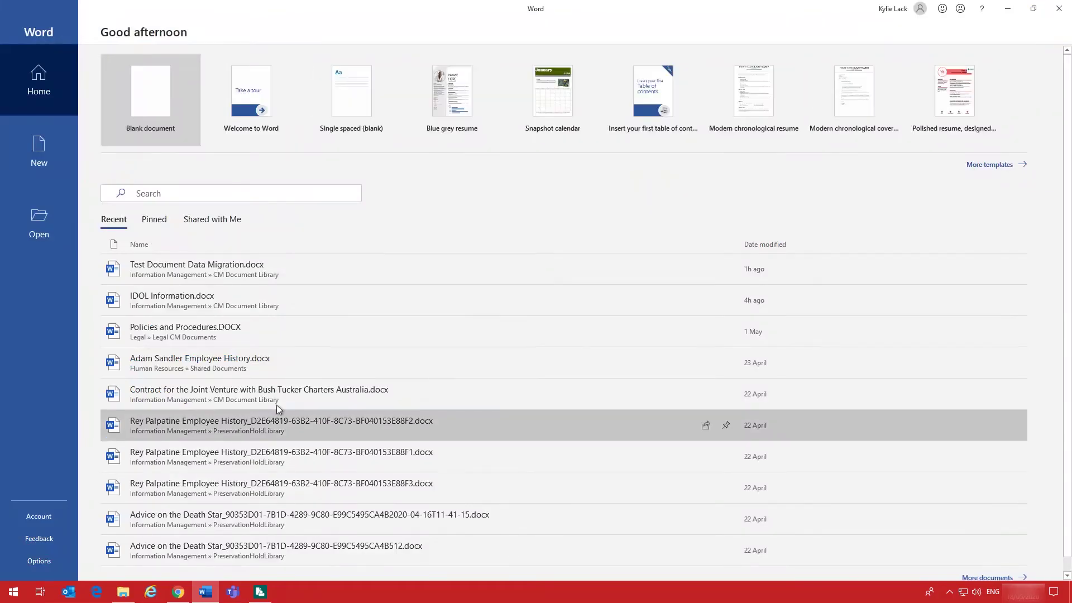
{"action": "left_click", "coordinate": [150, 102]}
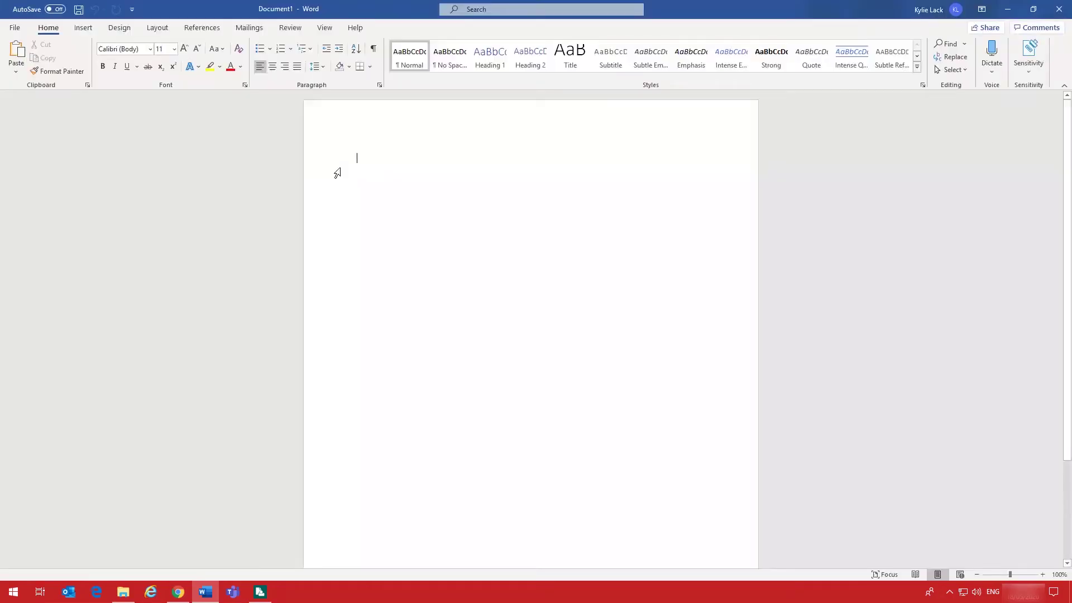
{"action": "type", "text": "This is a "}
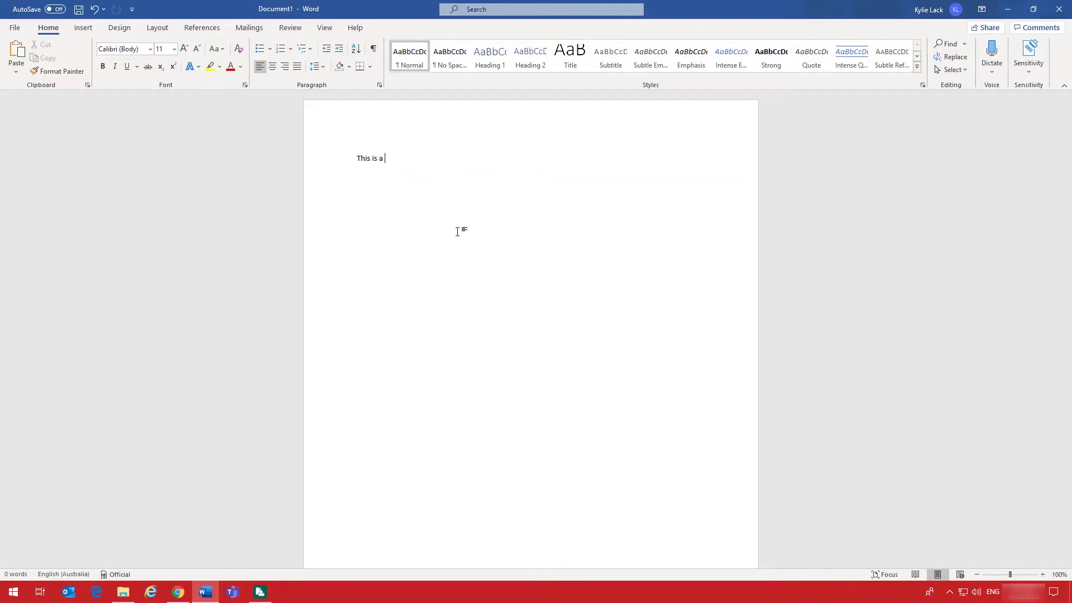
{"action": "type", "text": "test document."}
Step: Save it to the CM Document Library as 'Data Migration of Information' with Company Document content type, then close Word
{"action": "left_click", "coordinate": [10, 28]}
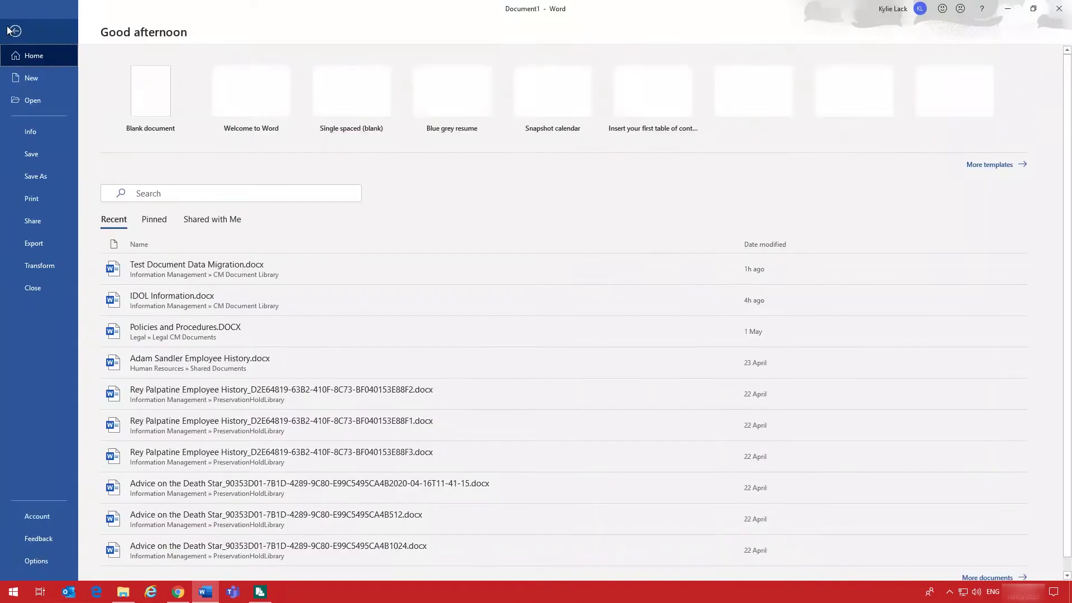
{"action": "left_click", "coordinate": [36, 176]}
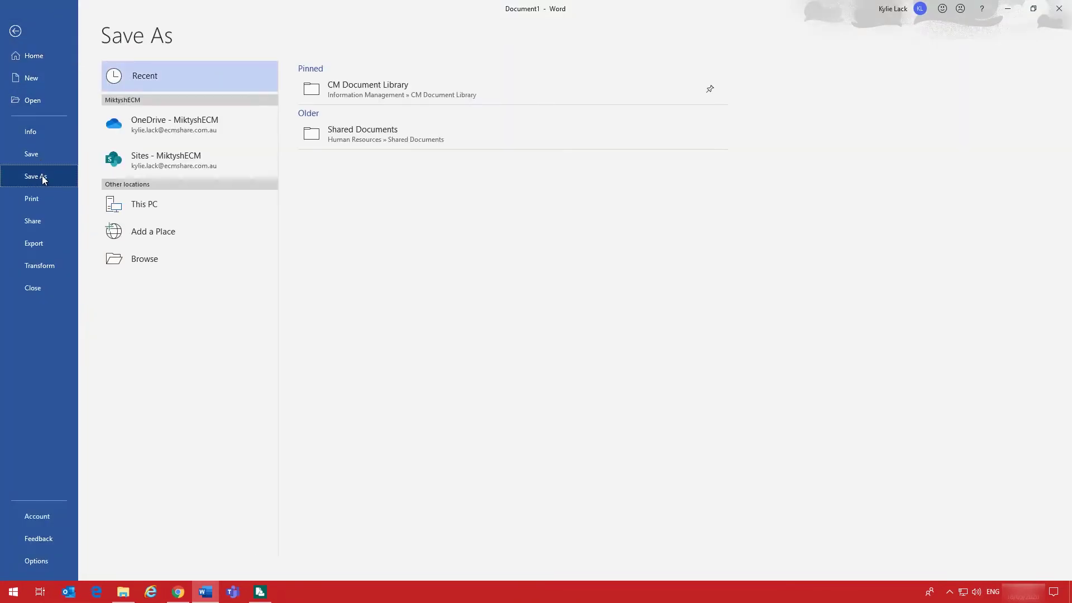
{"action": "left_click", "coordinate": [404, 90]}
{"action": "type", "text": "Data Maigration of Information"}
{"action": "left_click", "coordinate": [707, 102]}
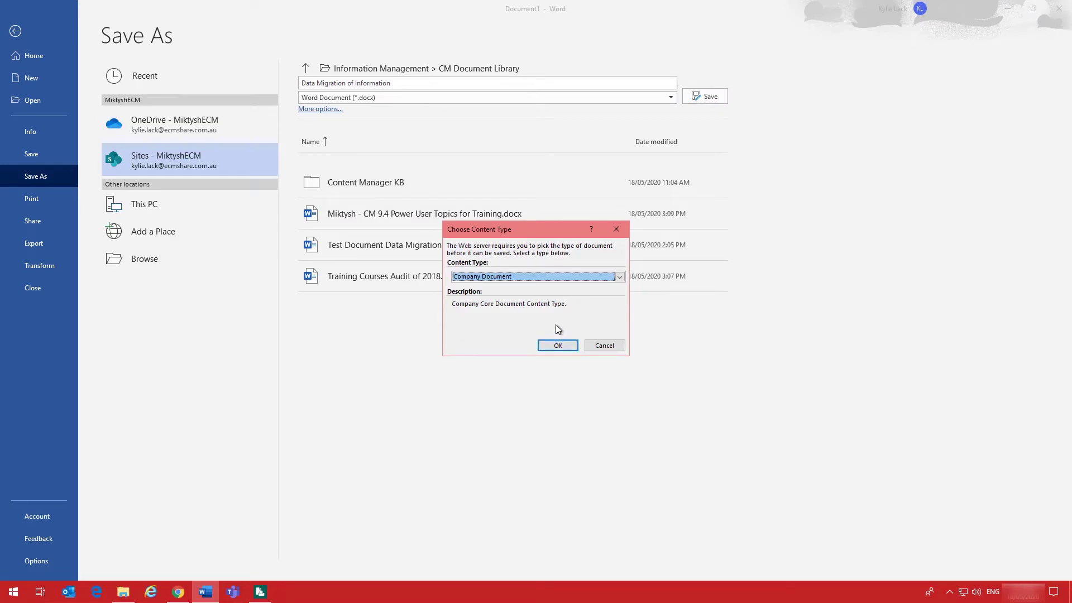
{"action": "left_click", "coordinate": [556, 344]}
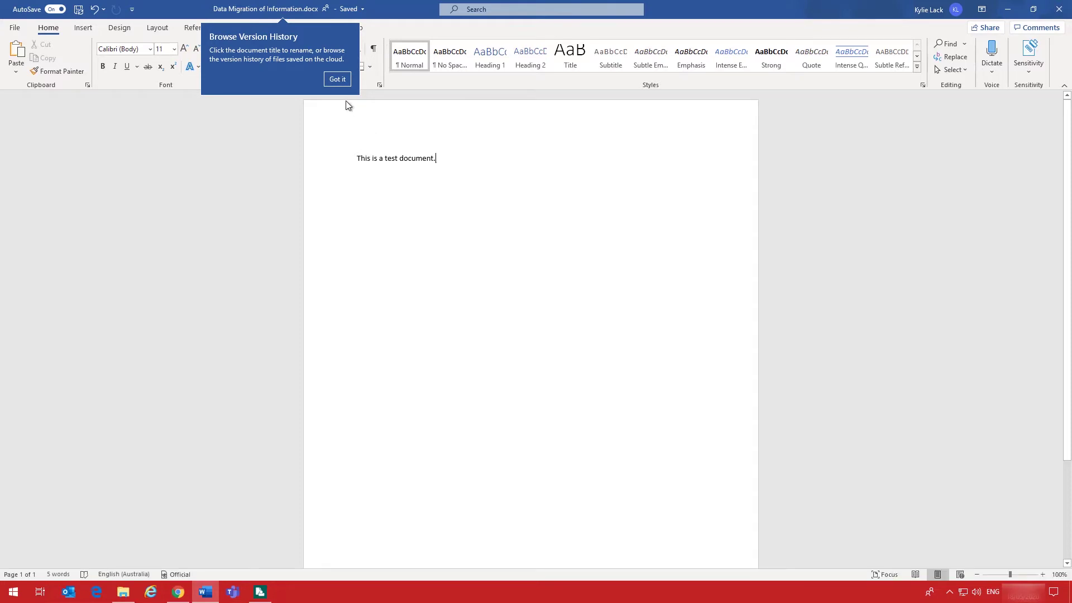
{"action": "left_click", "coordinate": [337, 79]}
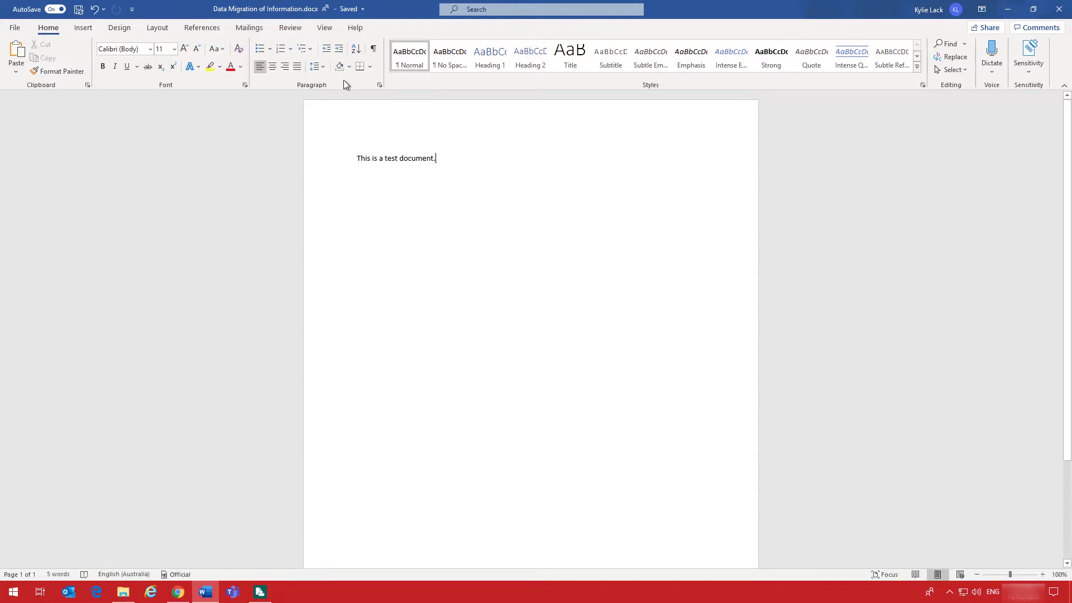
{"action": "left_click", "coordinate": [1058, 10]}
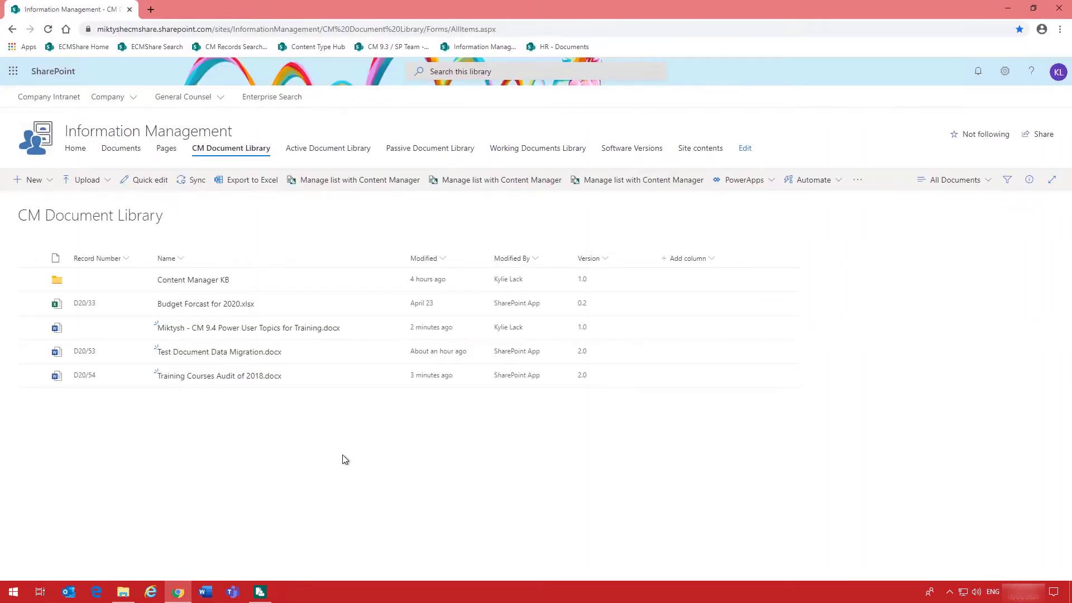
Step: Add the line 'Updating the document' to Data Migration of Information.docx online and refresh to show record D20/56
{"action": "key", "text": "F5"}
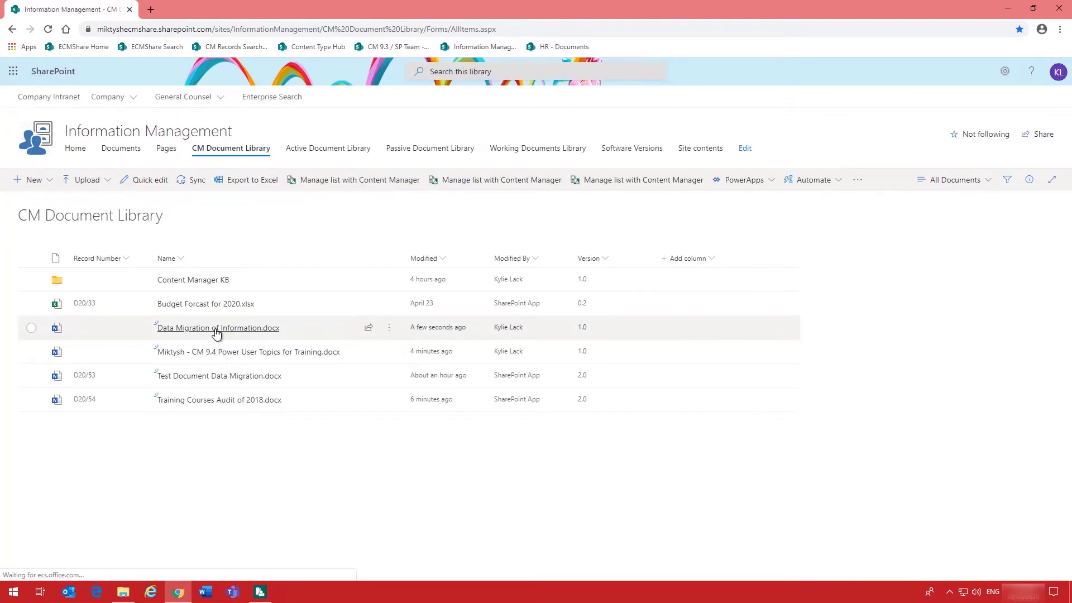
{"action": "mouse_move", "coordinate": [216, 334]}
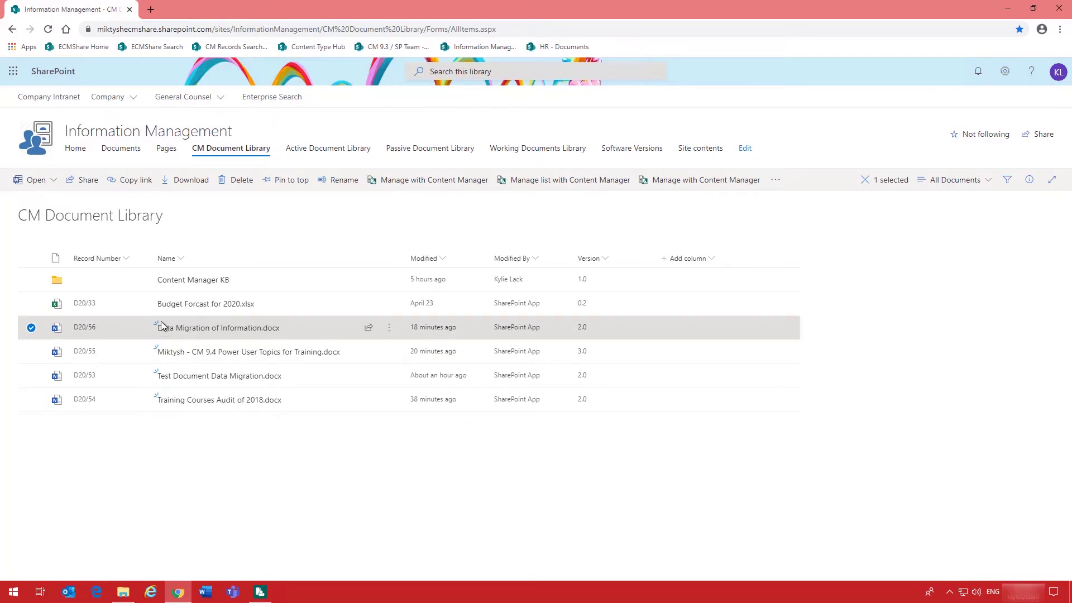
{"action": "left_click", "coordinate": [184, 334]}
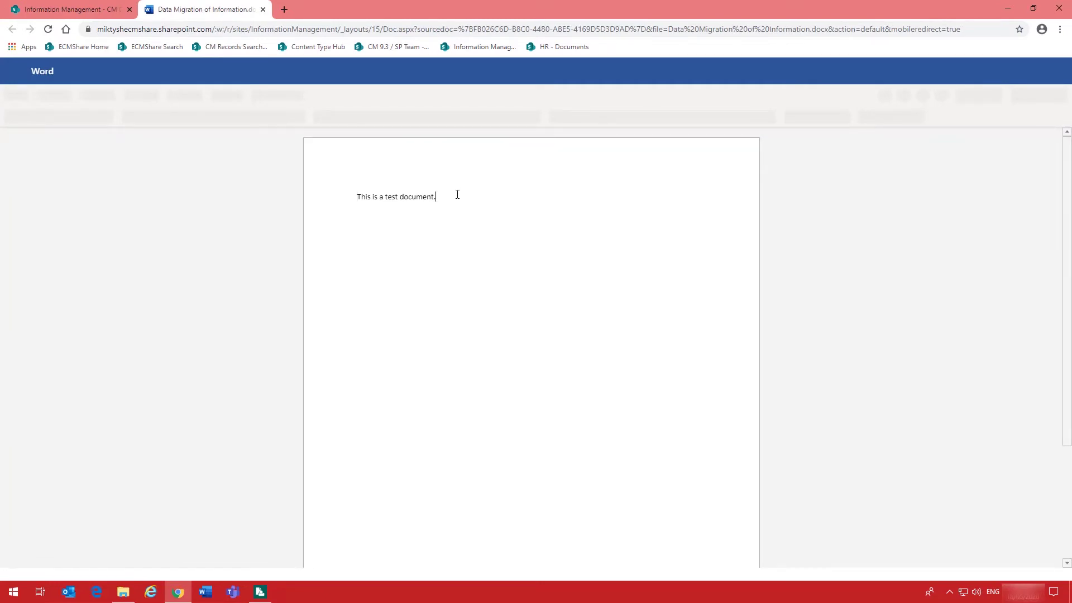
{"action": "key", "text": "Return"}
{"action": "type", "text": "Updating the document"}
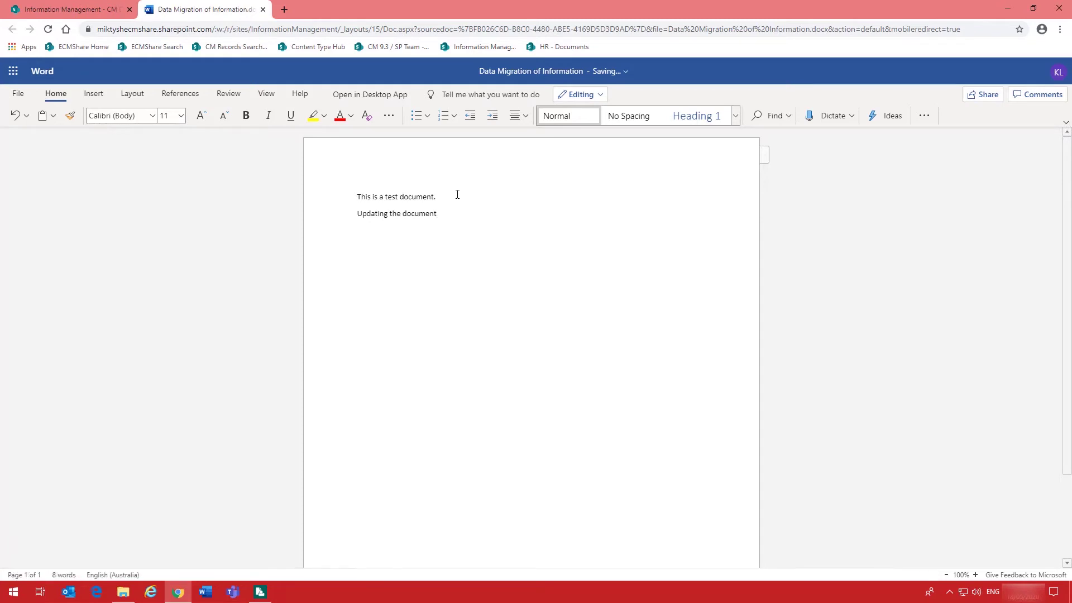
{"action": "left_click", "coordinate": [263, 9]}
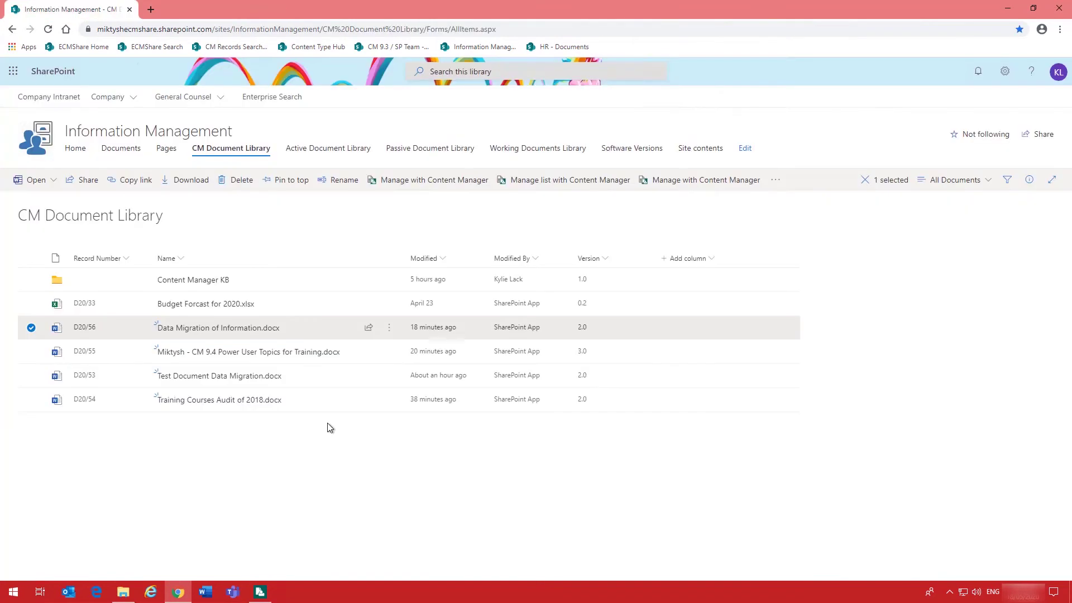
{"action": "key", "text": "F5"}
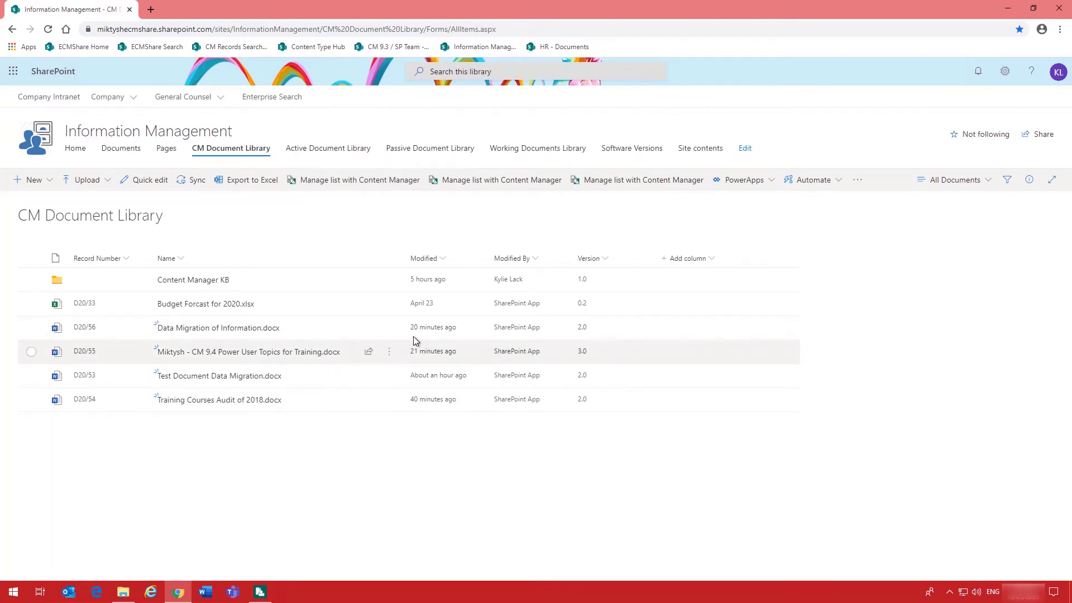
{"action": "mouse_move", "coordinate": [324, 318]}
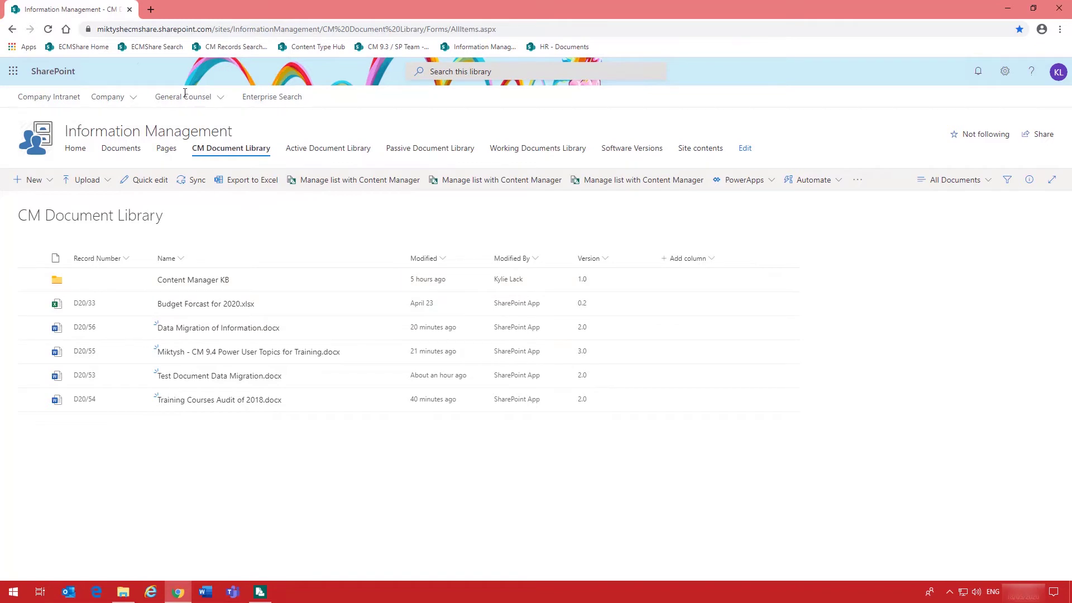
Step: Upload the electricity payment spreadsheet from local Documents into the Human Resources Documents library
{"action": "left_click", "coordinate": [550, 47]}
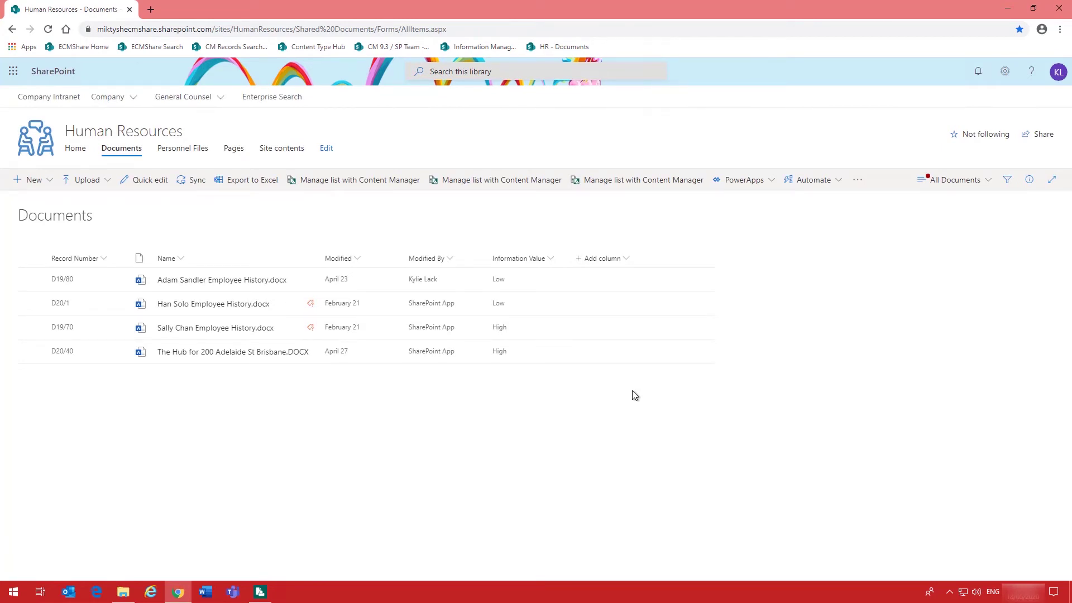
{"action": "left_click", "coordinate": [116, 592]}
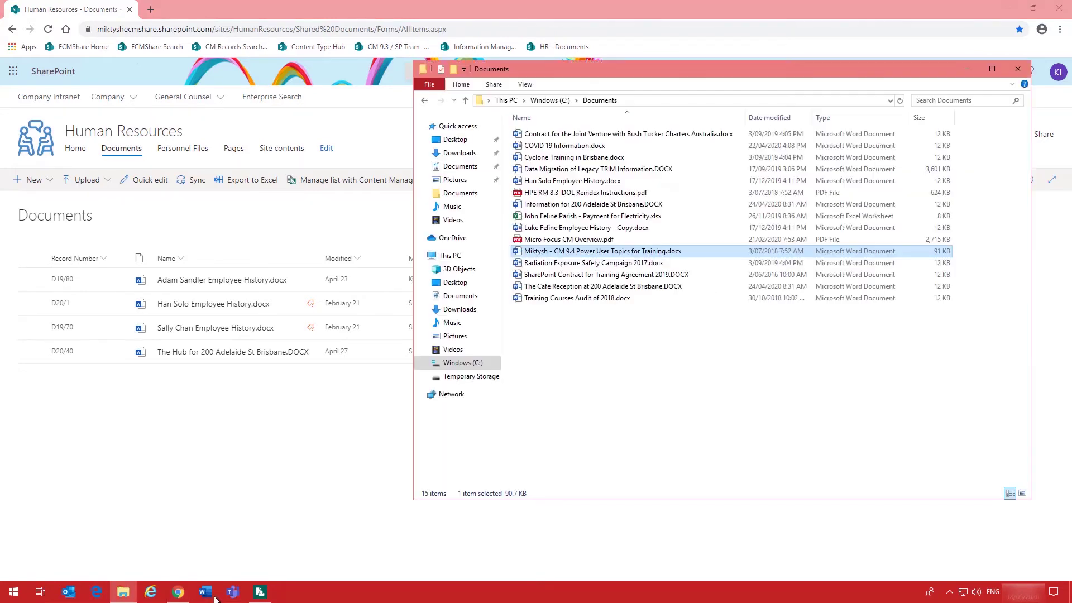
{"action": "left_click_drag", "start_coordinate": [561, 218], "coordinate": [269, 343]}
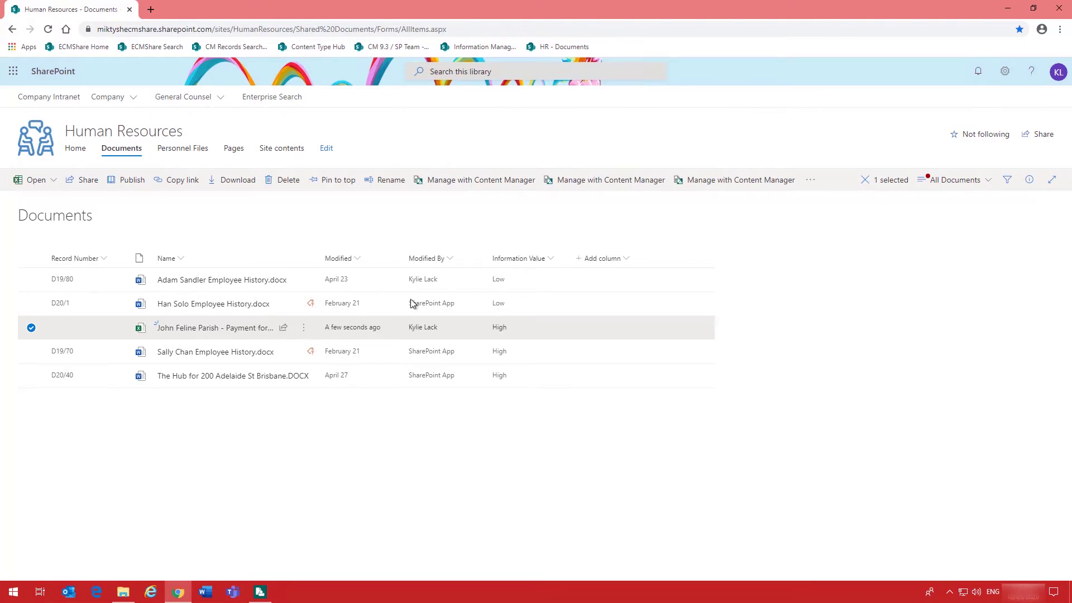
Step: Manage the electricity payment spreadsheet with Content Manager as a Document record and check the queued job
{"action": "left_click", "coordinate": [476, 181]}
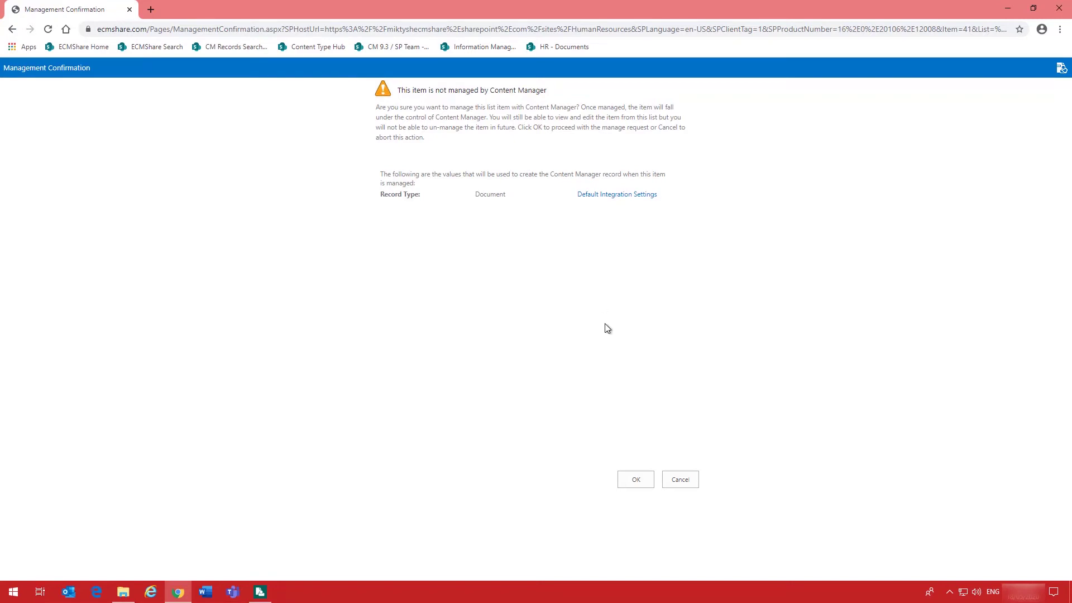
{"action": "left_click", "coordinate": [634, 481]}
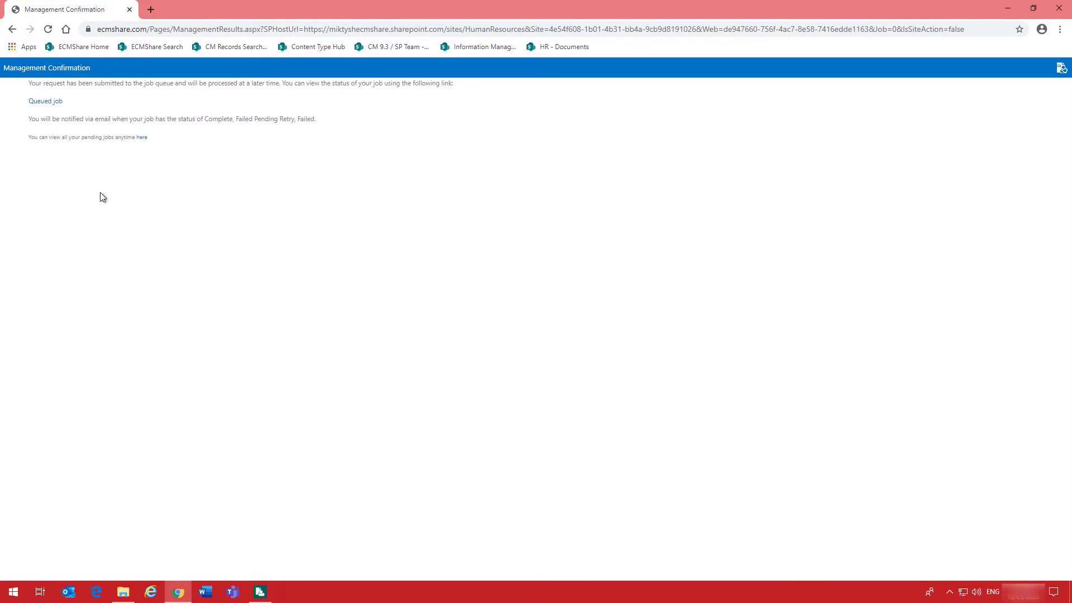
{"action": "left_click", "coordinate": [55, 102]}
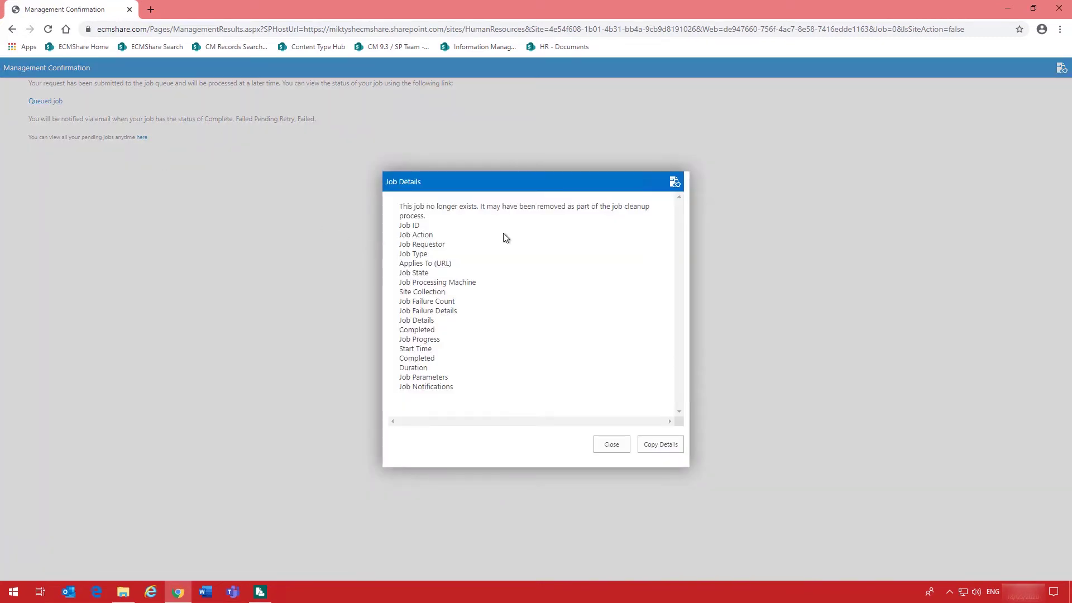
{"action": "left_click", "coordinate": [612, 444]}
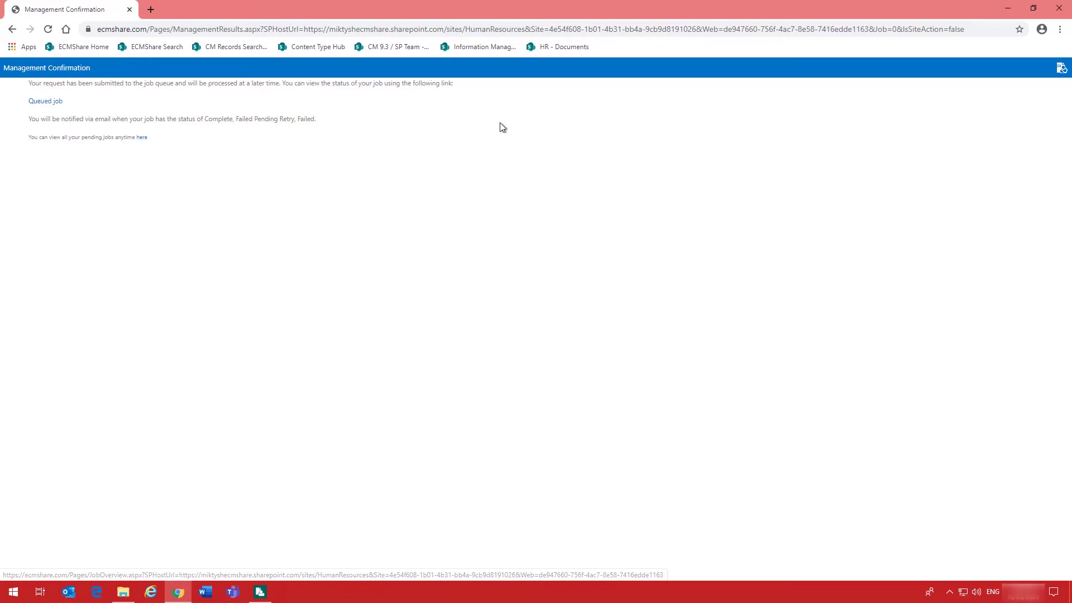
{"action": "left_click", "coordinate": [574, 50]}
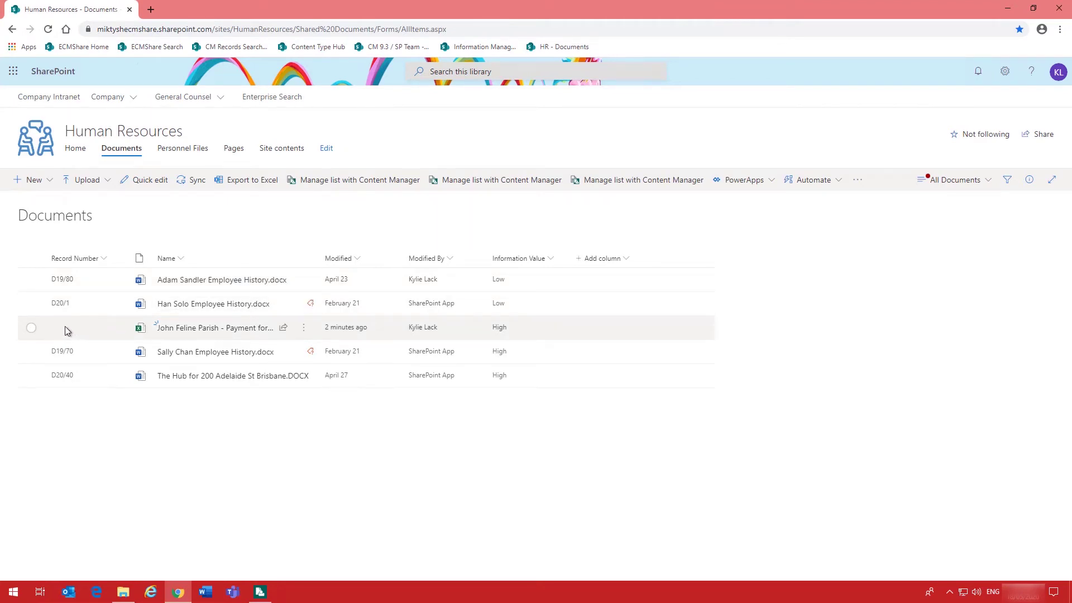
Step: Refresh the HR list, then go to the Information Management site's Active Document Library
{"action": "key", "text": "F5"}
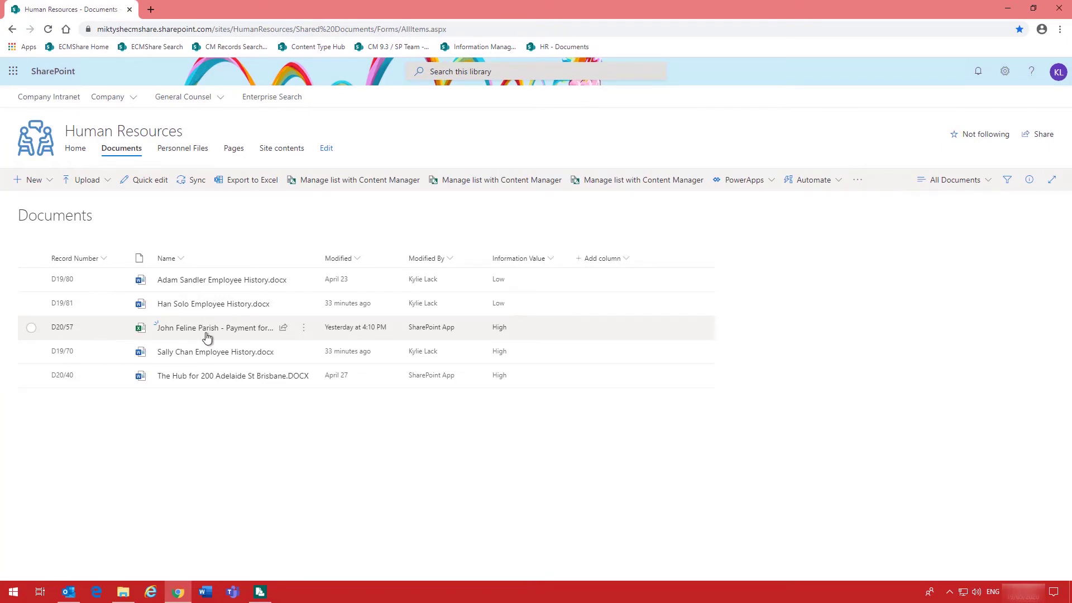
{"action": "left_click", "coordinate": [482, 48]}
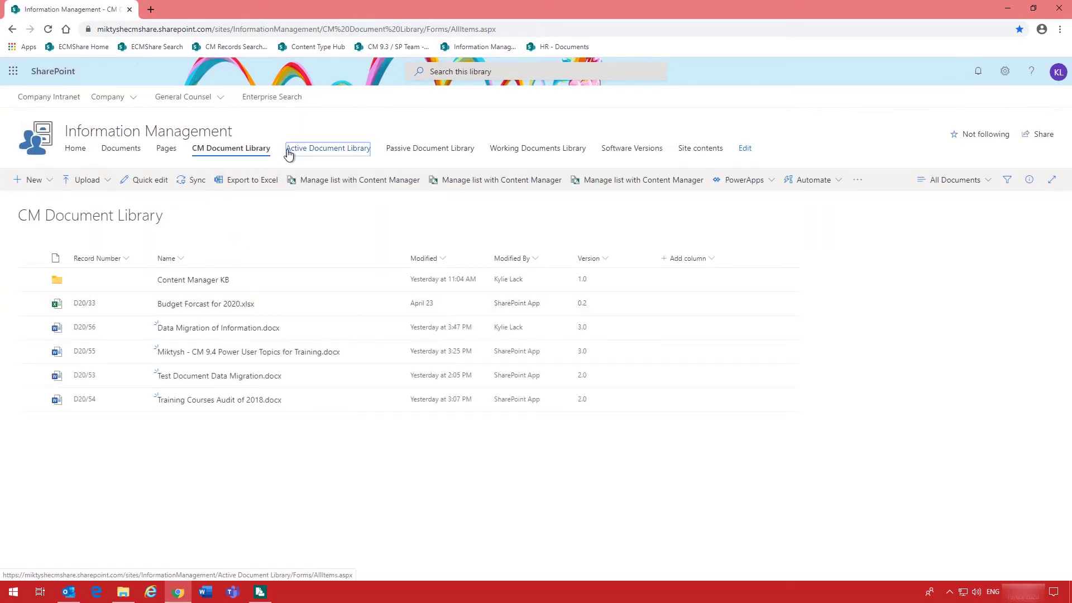
{"action": "left_click", "coordinate": [289, 152]}
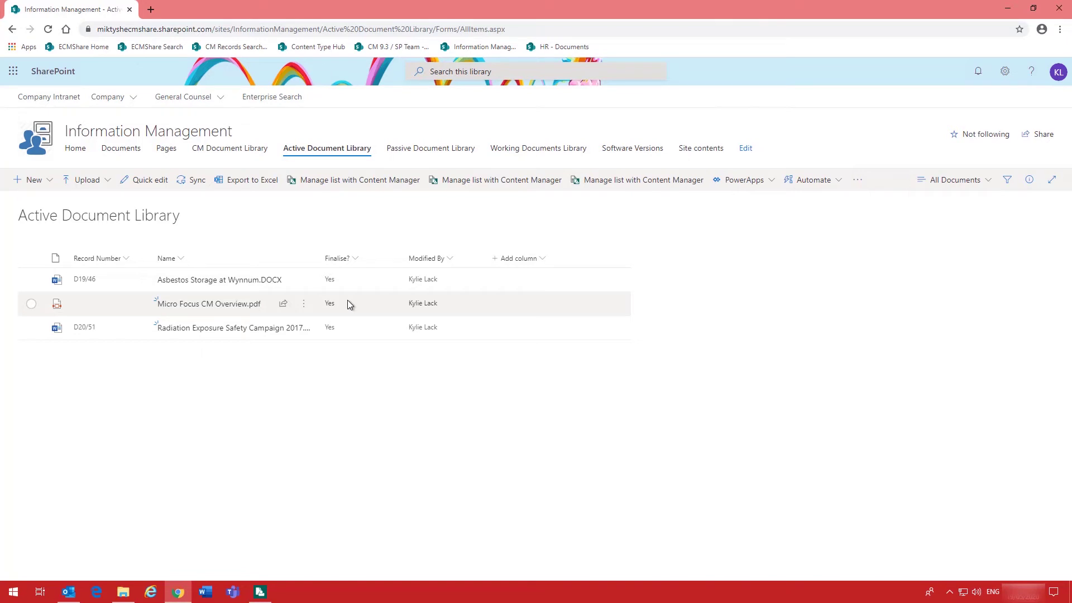
Step: Upload SharePoint Contract for Training Agreement 2019.DOCX to the Active Document Library and select it
{"action": "left_click", "coordinate": [101, 182]}
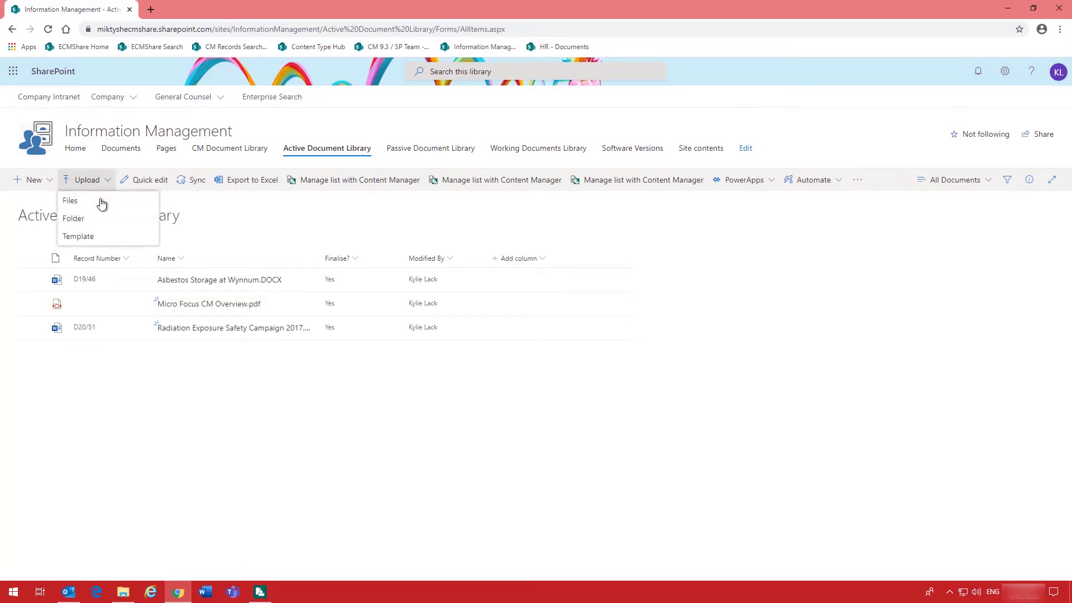
{"action": "left_click", "coordinate": [103, 202]}
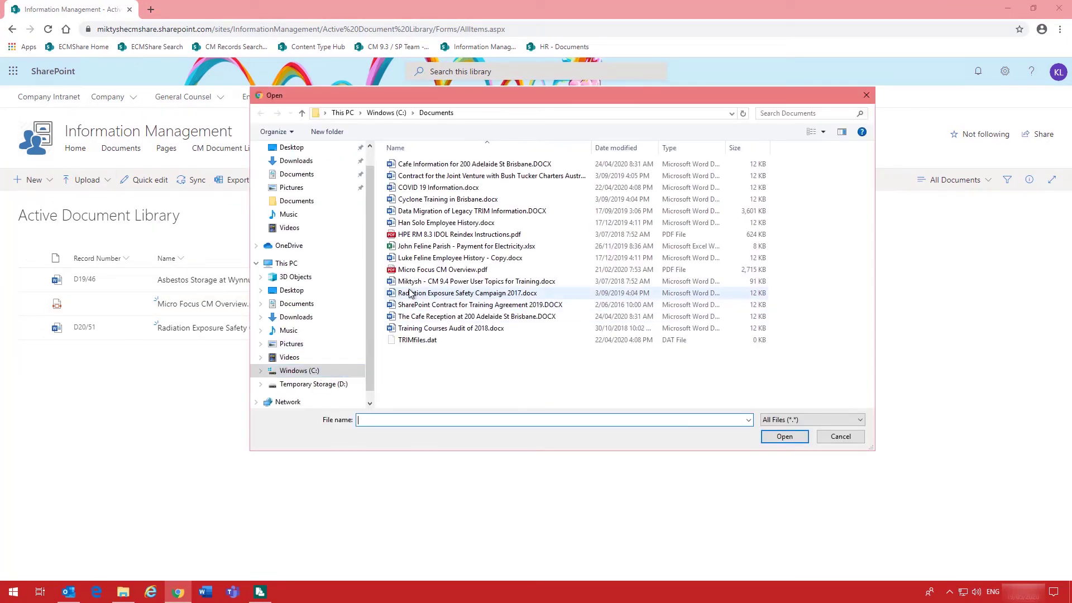
{"action": "left_click", "coordinate": [410, 305]}
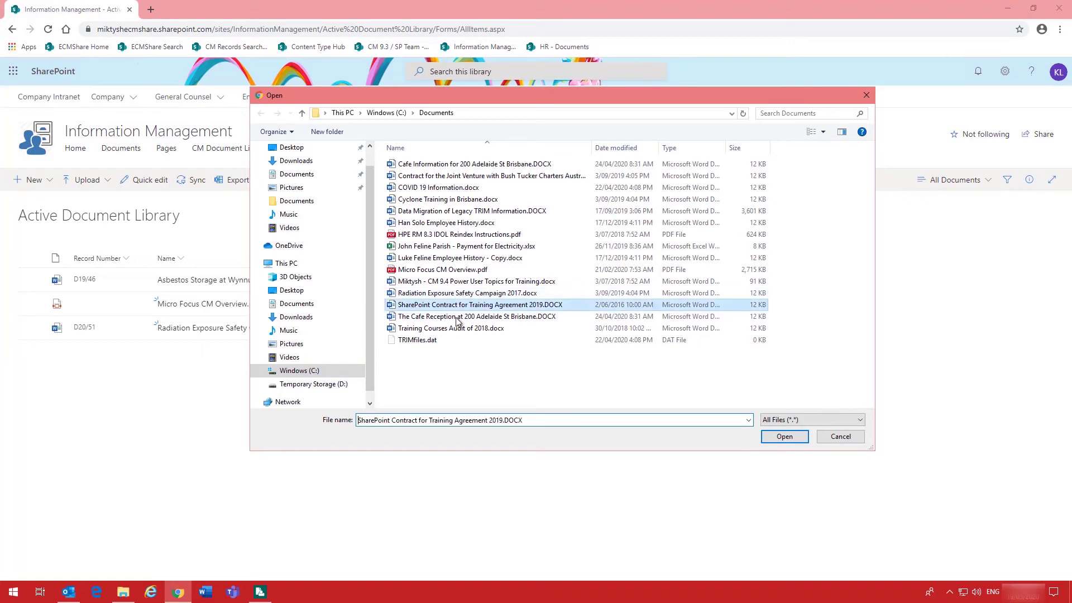
{"action": "left_click", "coordinate": [776, 441]}
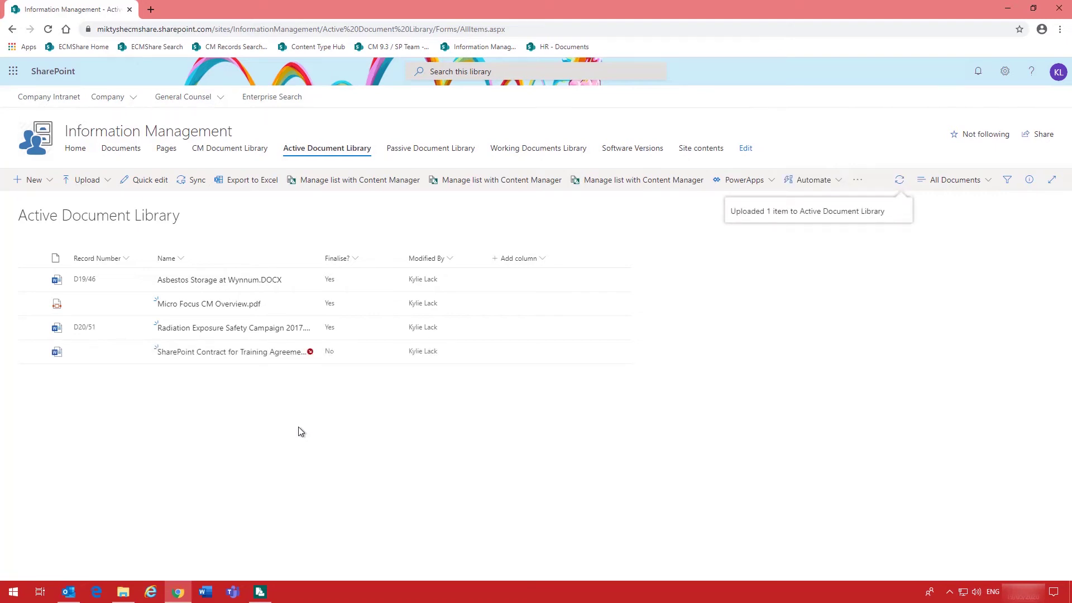
{"action": "left_click", "coordinate": [32, 352]}
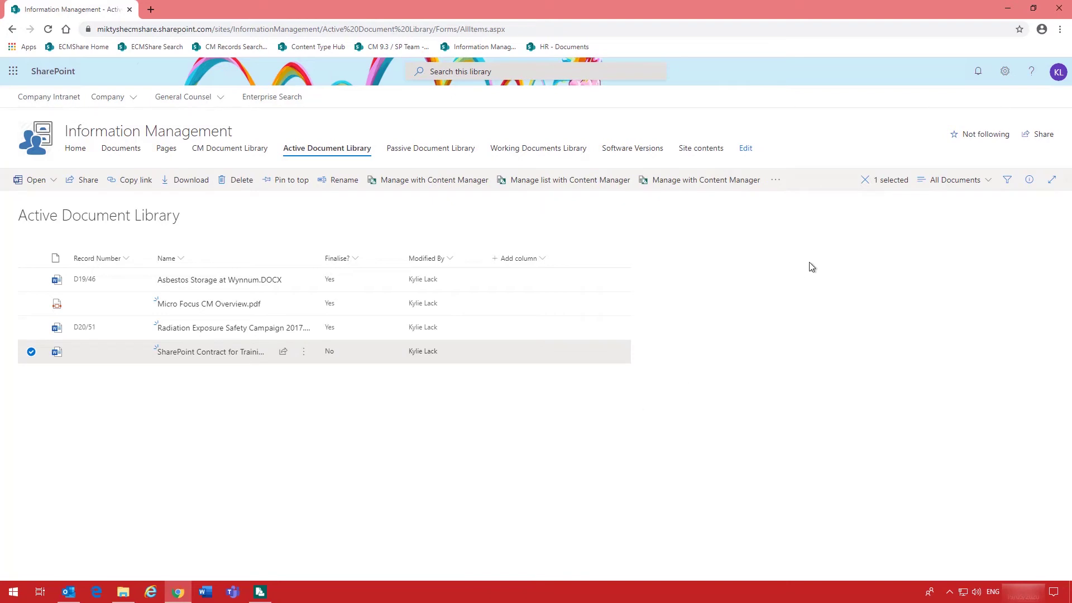
Step: Review the SharePoint Contract document's details, then check it in
{"action": "left_click", "coordinate": [1030, 181]}
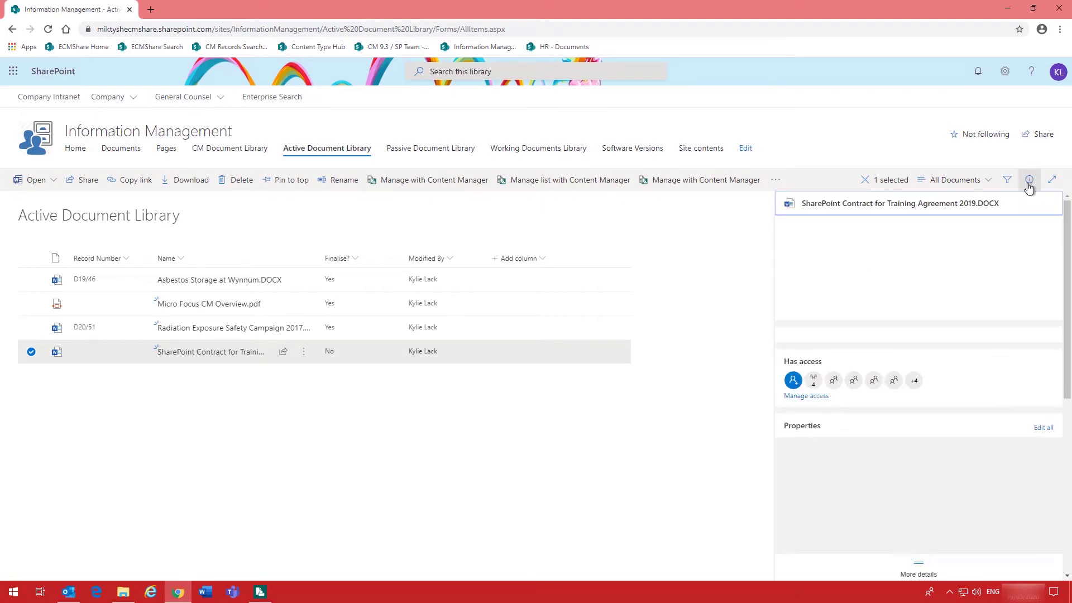
{"action": "mouse_move", "coordinate": [1066, 259]}
{"action": "left_mouse_down"}
{"action": "mouse_move", "coordinate": [1068, 389]}
{"action": "mouse_move", "coordinate": [1067, 254]}
{"action": "left_mouse_up"}
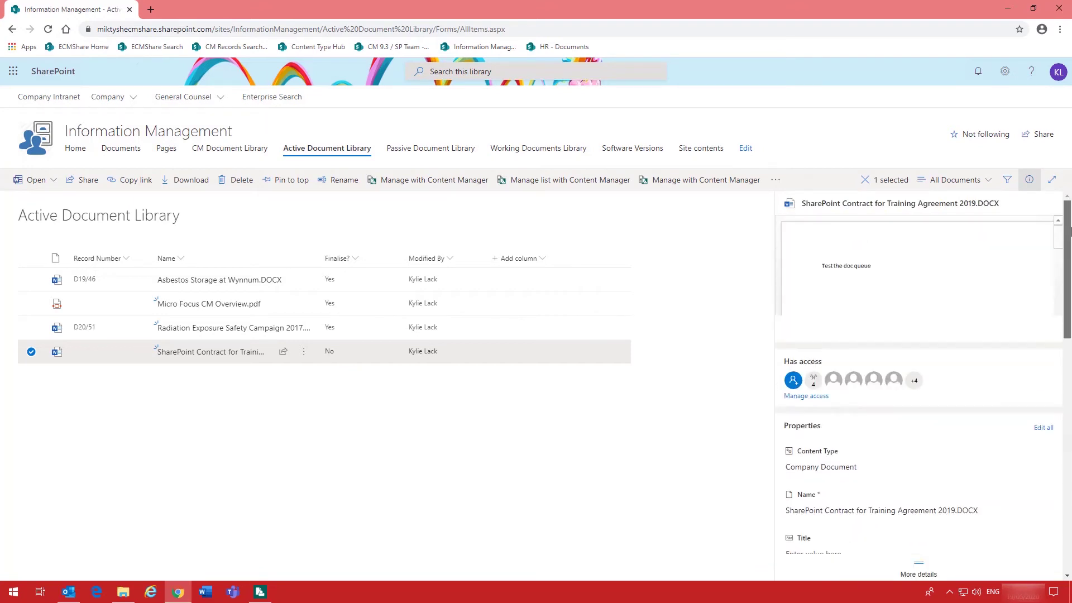
{"action": "left_click", "coordinate": [1028, 181]}
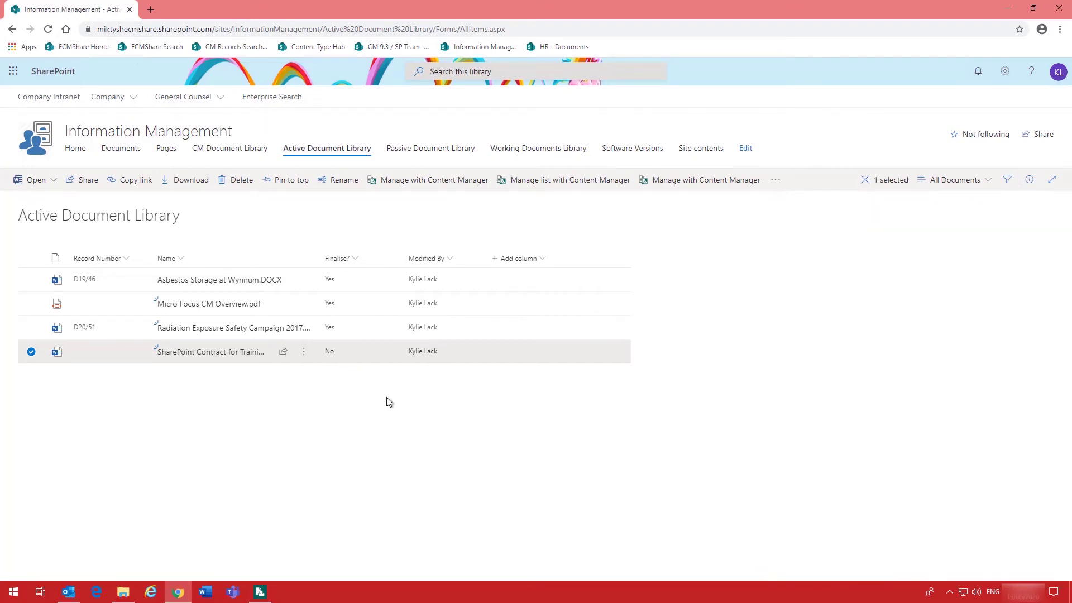
{"action": "left_click", "coordinate": [304, 353]}
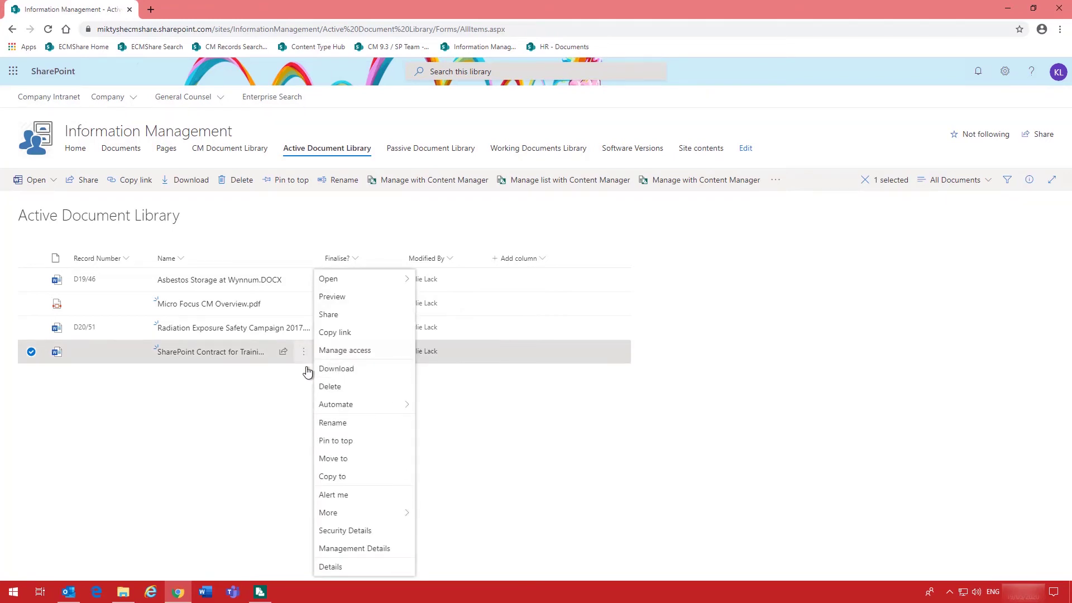
{"action": "mouse_move", "coordinate": [350, 514]}
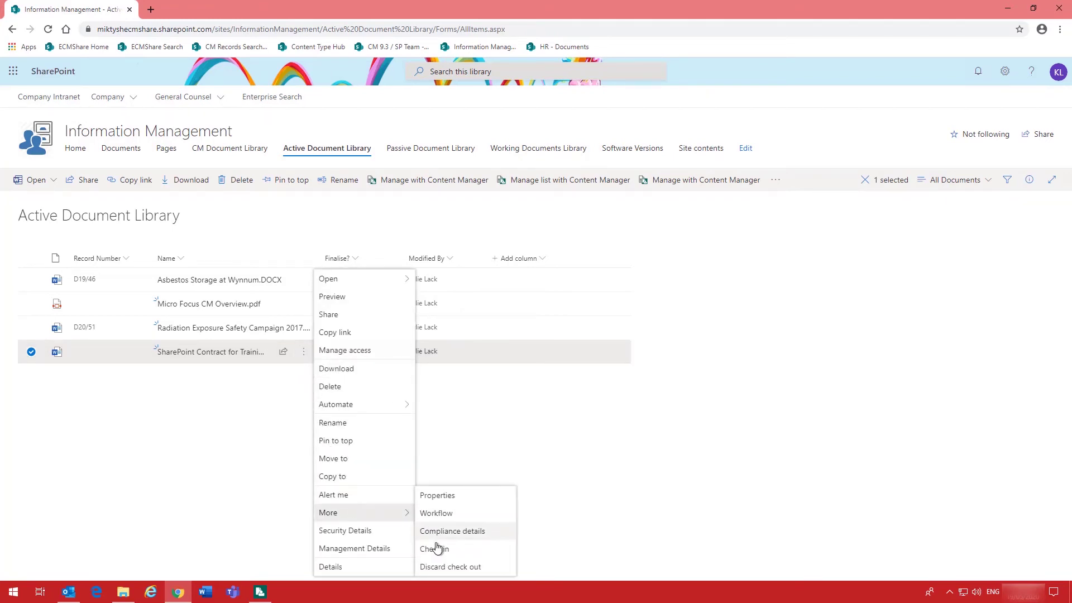
{"action": "left_click", "coordinate": [458, 547]}
{"action": "left_click", "coordinate": [606, 382]}
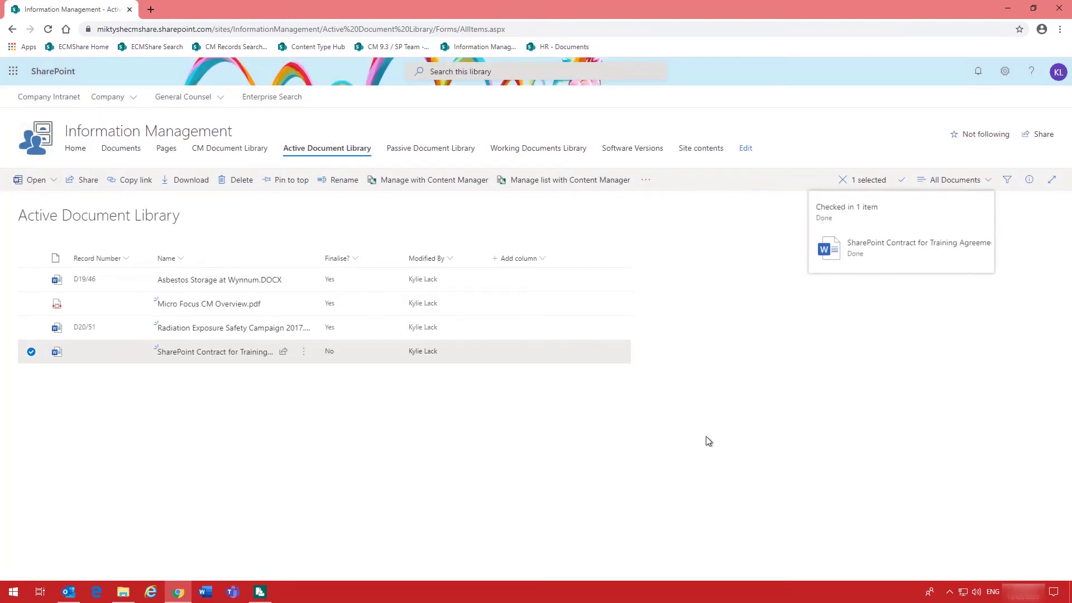
{"action": "left_click", "coordinate": [344, 402]}
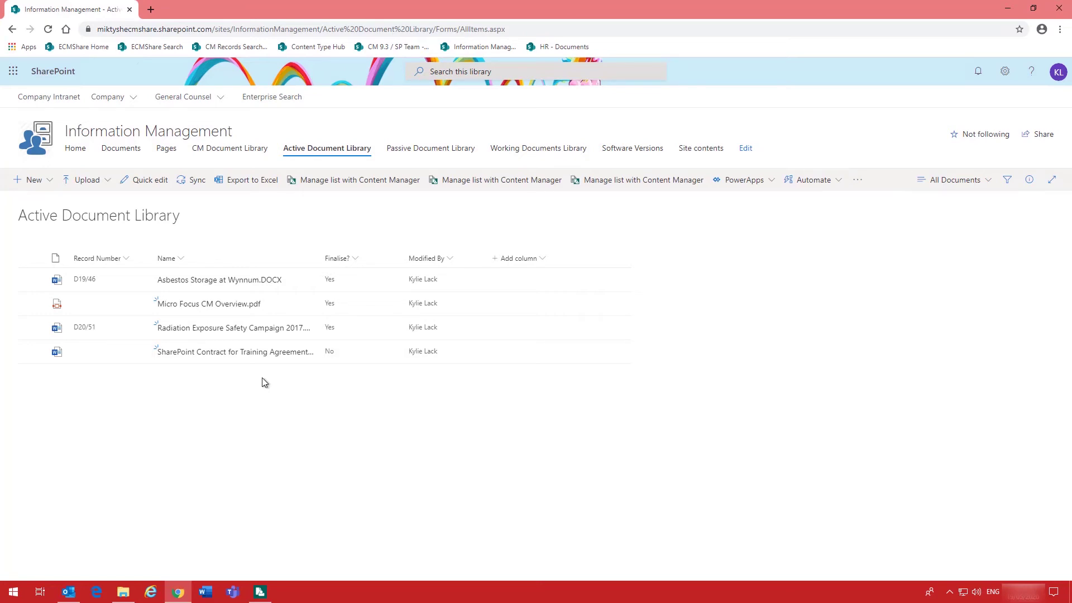
Step: Check the SharePoint Contract document out again
{"action": "left_click", "coordinate": [31, 352]}
{"action": "left_click", "coordinate": [304, 355]}
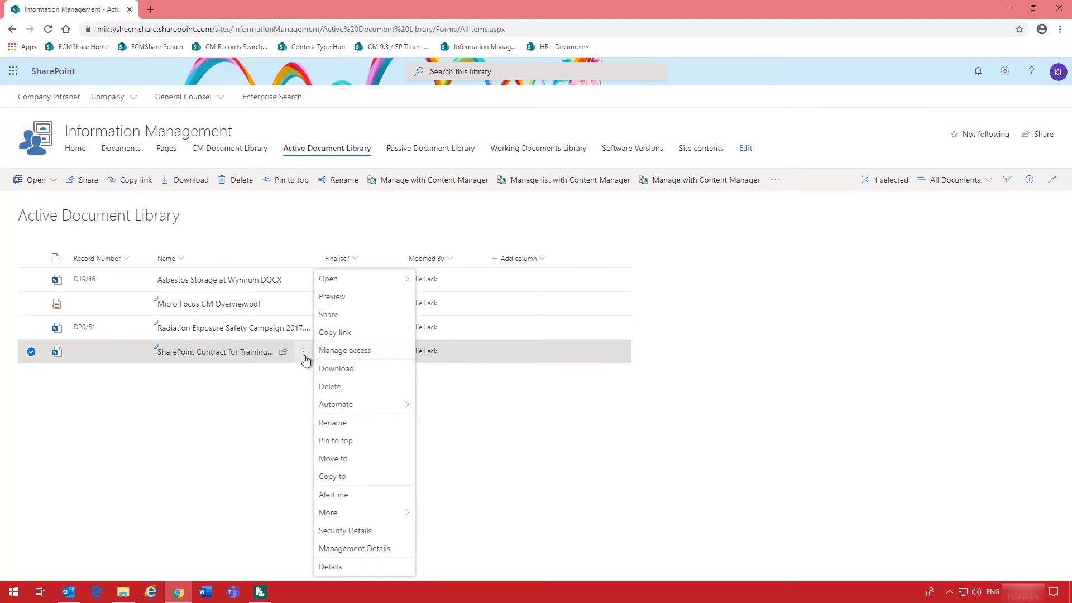
{"action": "mouse_move", "coordinate": [341, 513]}
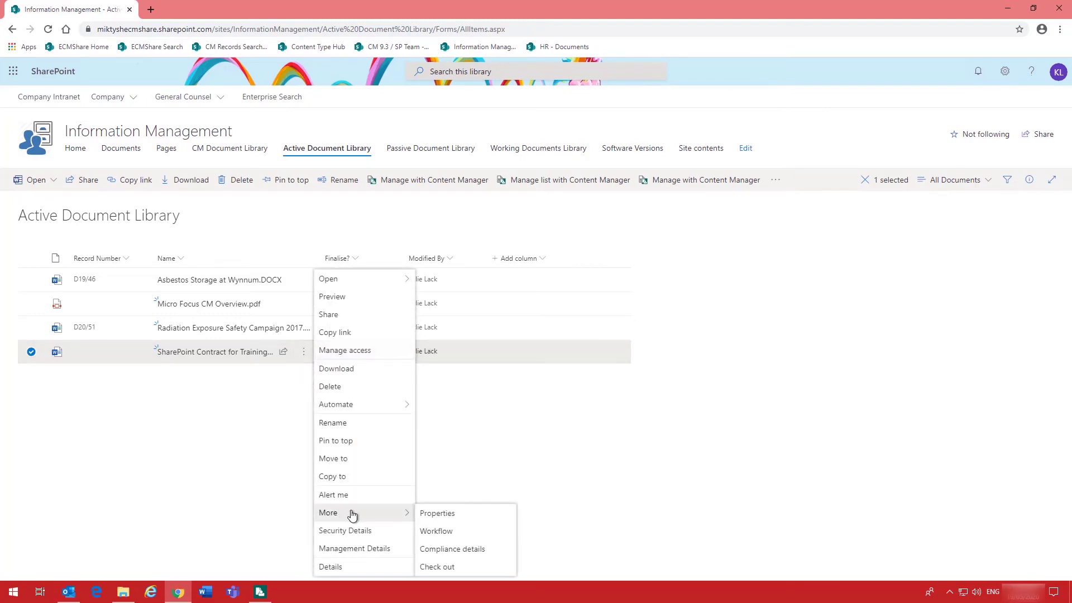
{"action": "left_click", "coordinate": [437, 567]}
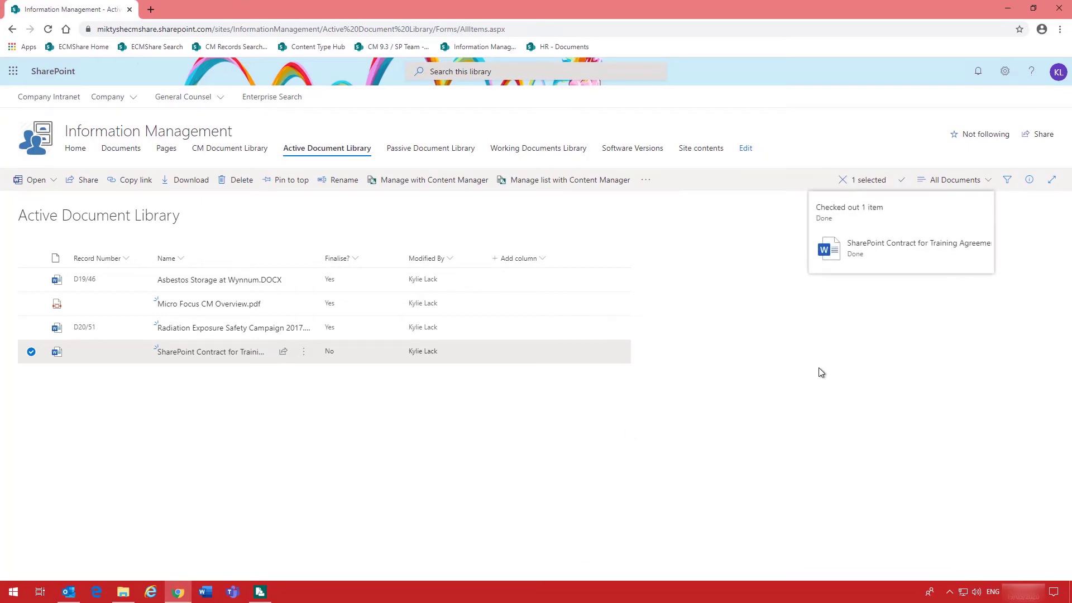
Step: Set the document's Finalise property to Yes, leaving no retention label
{"action": "left_click", "coordinate": [1029, 180]}
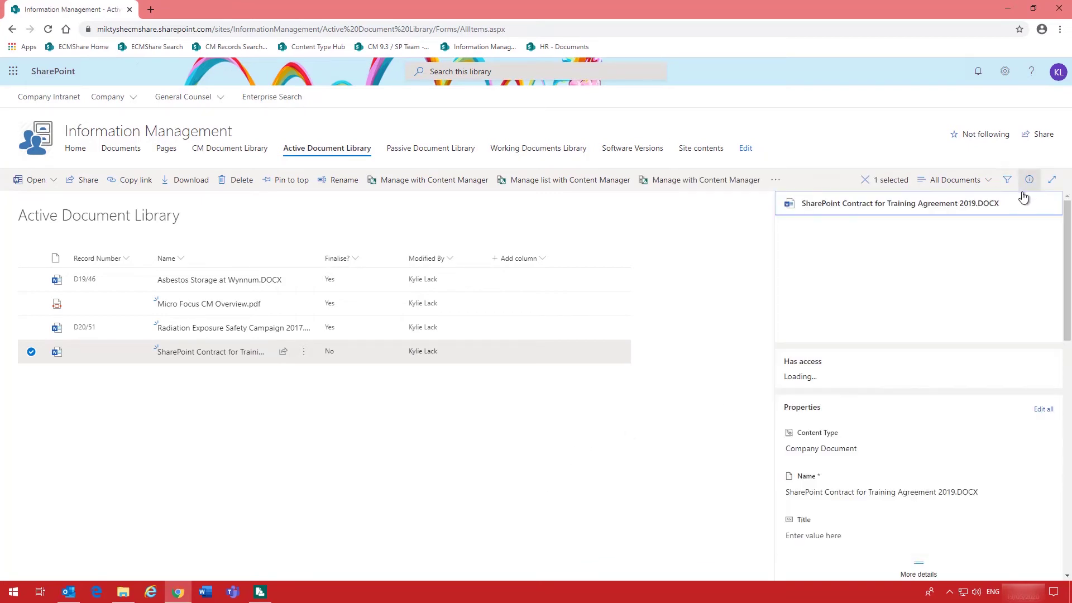
{"action": "left_click_drag", "start_coordinate": [1067, 251], "coordinate": [1068, 451]}
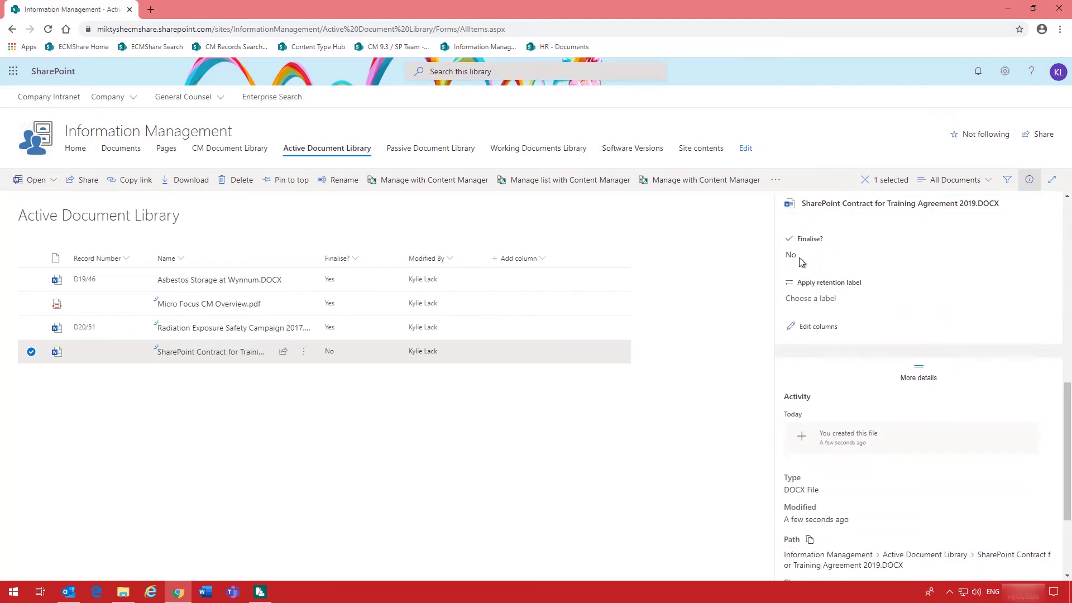
{"action": "left_click", "coordinate": [801, 260]}
{"action": "left_click", "coordinate": [813, 309]}
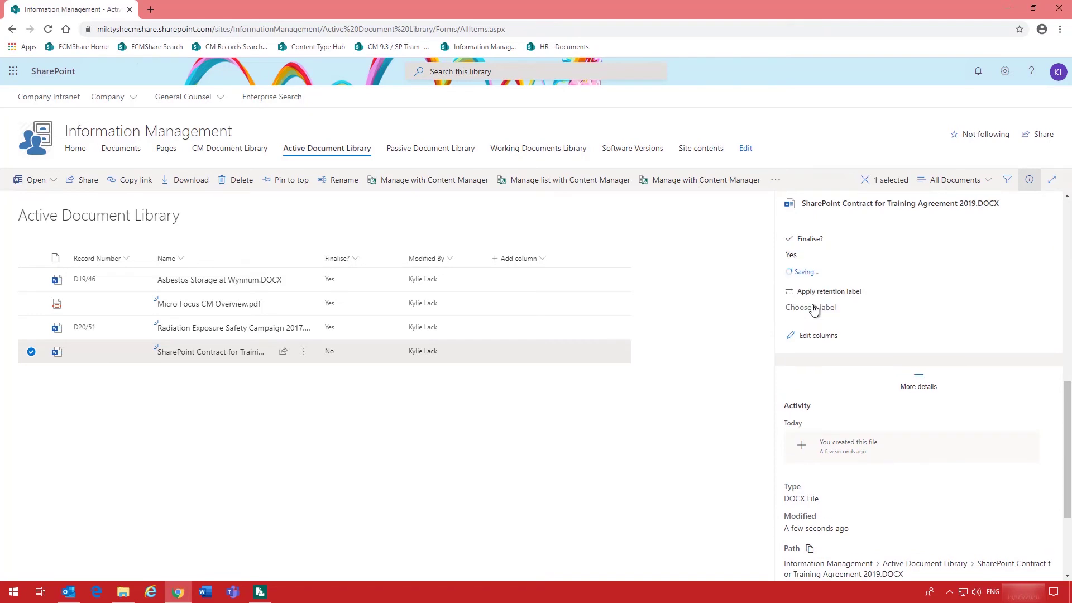
{"action": "left_click", "coordinate": [842, 308]}
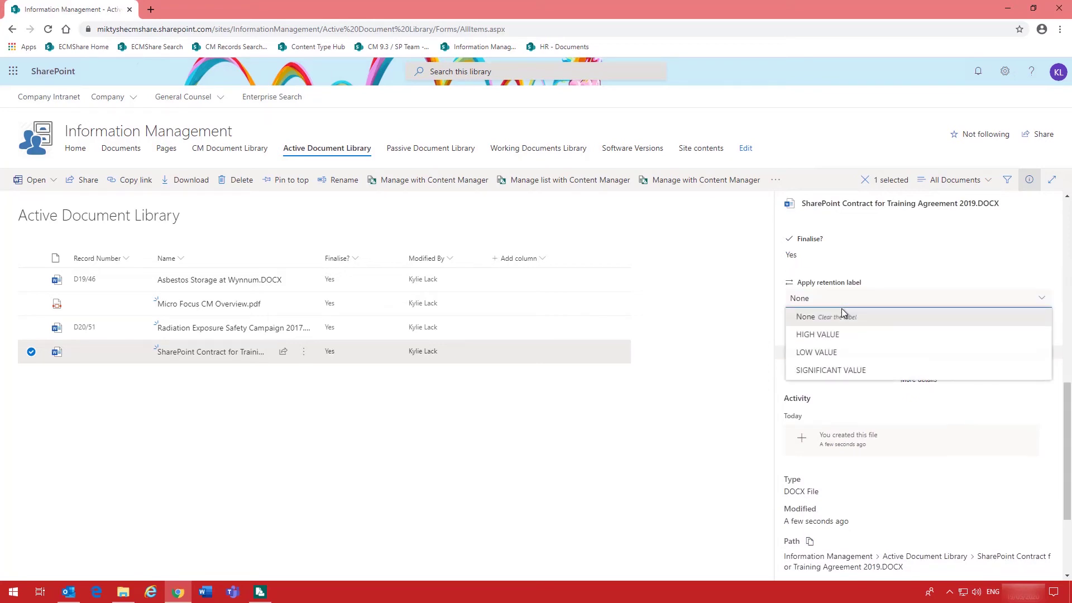
{"action": "left_click", "coordinate": [842, 310]}
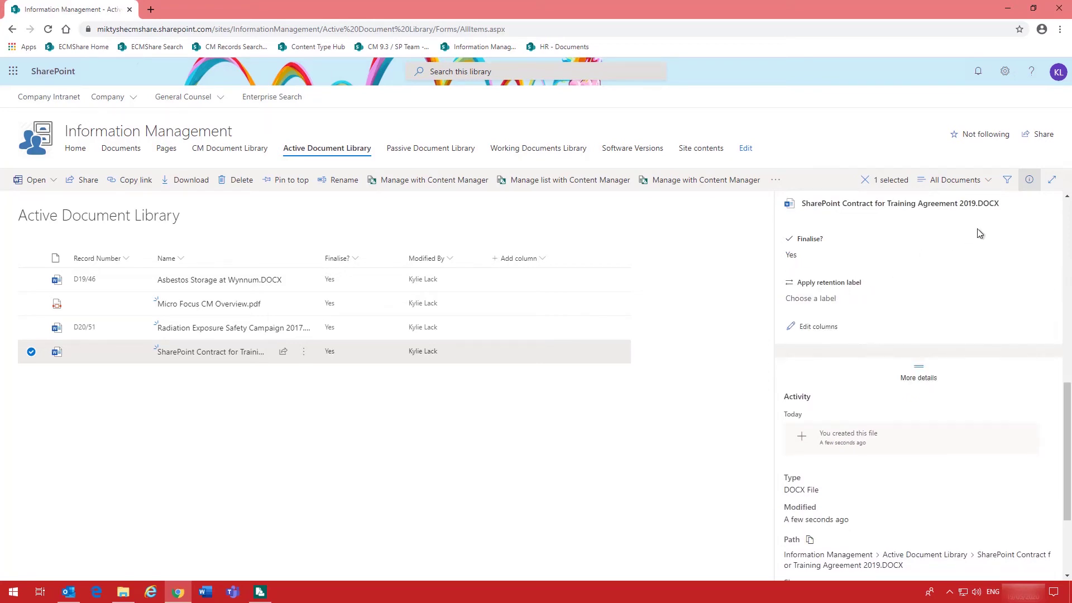
{"action": "left_click", "coordinate": [1030, 182]}
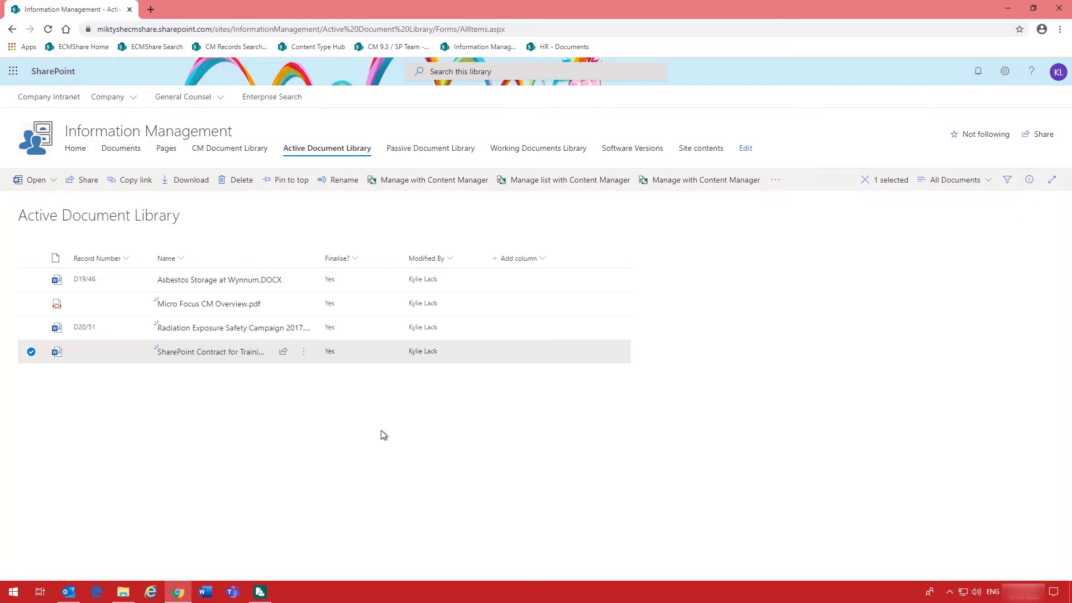
Step: Check the SharePoint Contract document back in and refresh to show its record number D20/62
{"action": "left_click", "coordinate": [306, 352]}
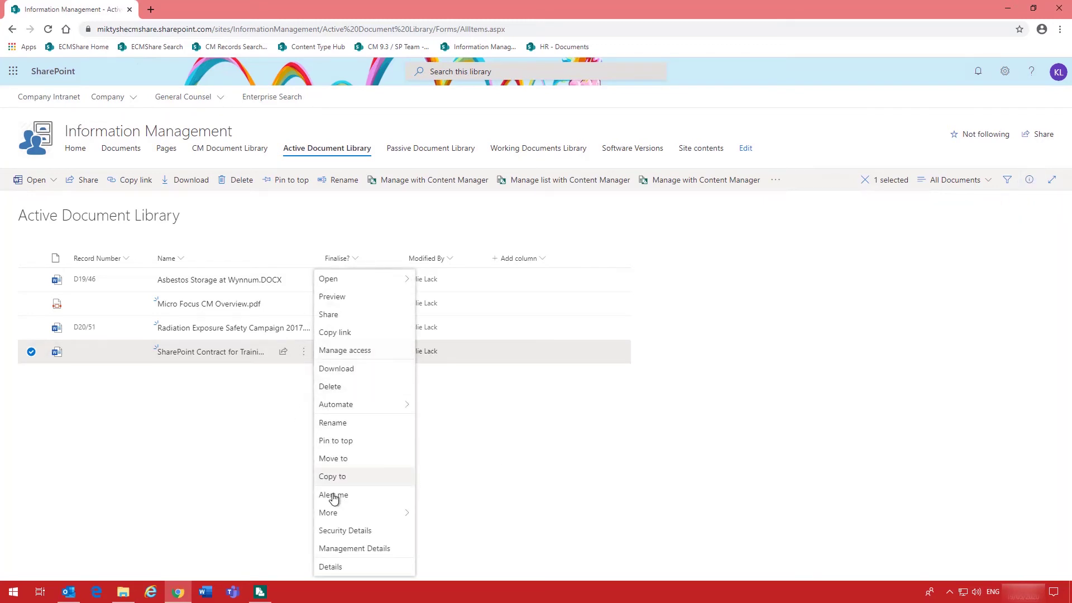
{"action": "mouse_move", "coordinate": [335, 514]}
{"action": "left_click", "coordinate": [434, 549]}
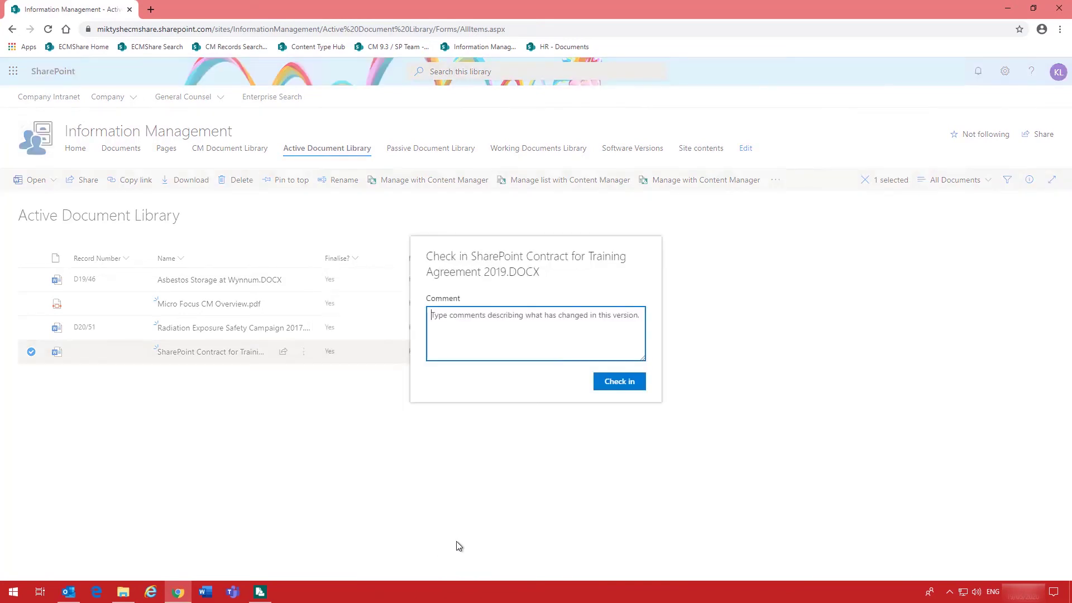
{"action": "left_click", "coordinate": [615, 381]}
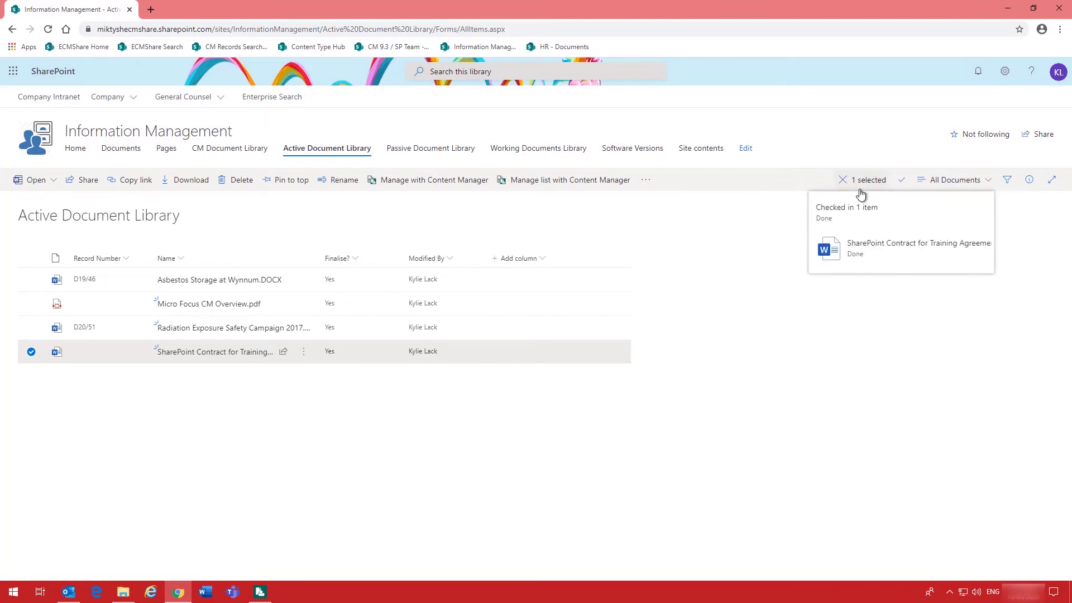
{"action": "left_click", "coordinate": [859, 182]}
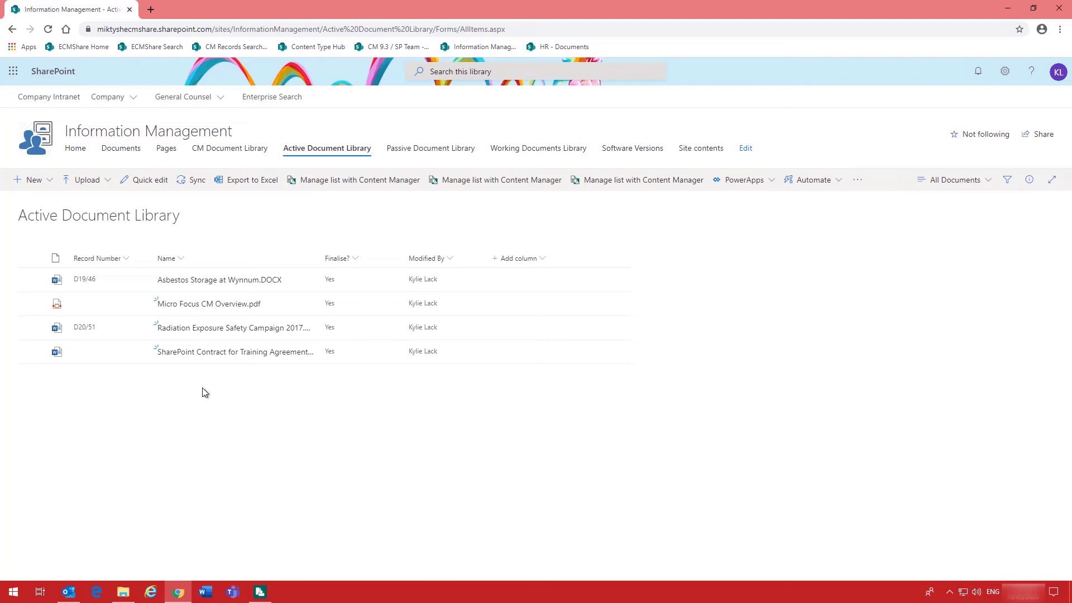
{"action": "key", "text": "F5"}
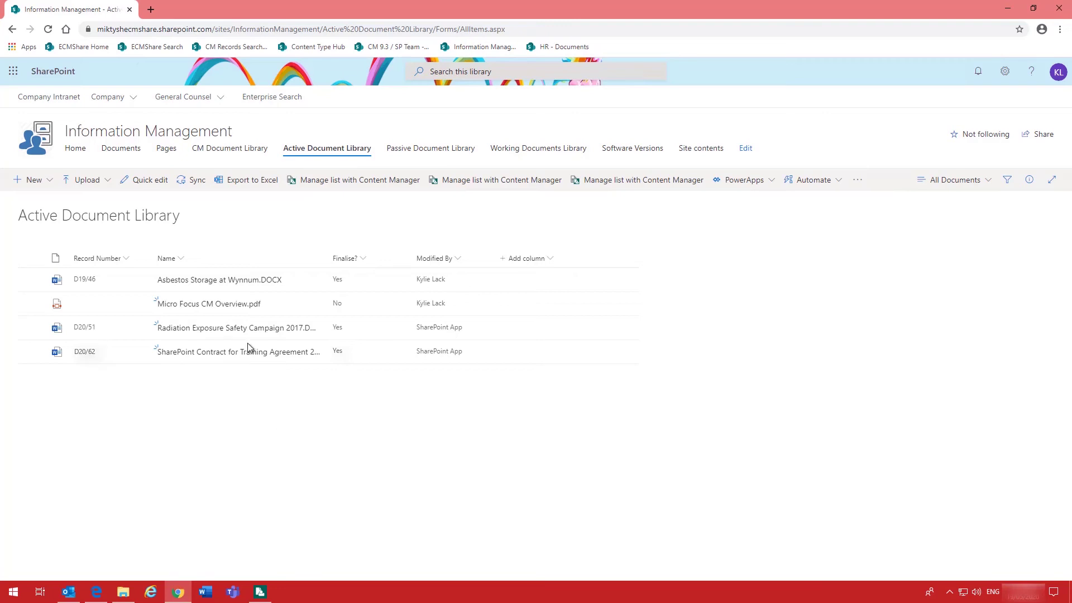
{"action": "left_click", "coordinate": [129, 100]}
Step: Go to the Legal site's CM Exposed Documents library listing records D20/26 to D20/29
{"action": "left_click", "coordinate": [114, 191]}
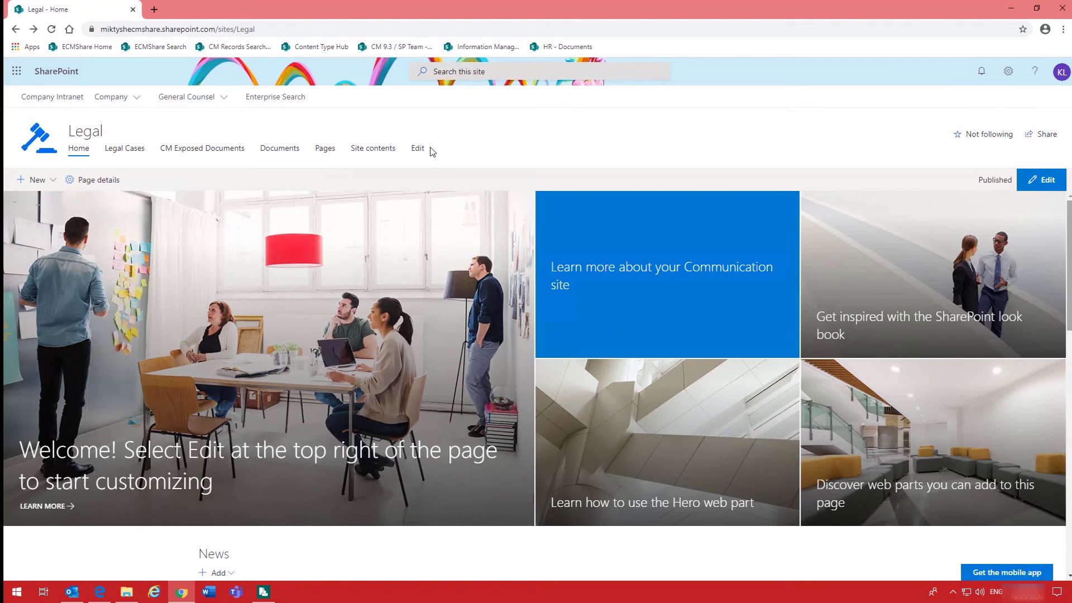
{"action": "left_click", "coordinate": [226, 151]}
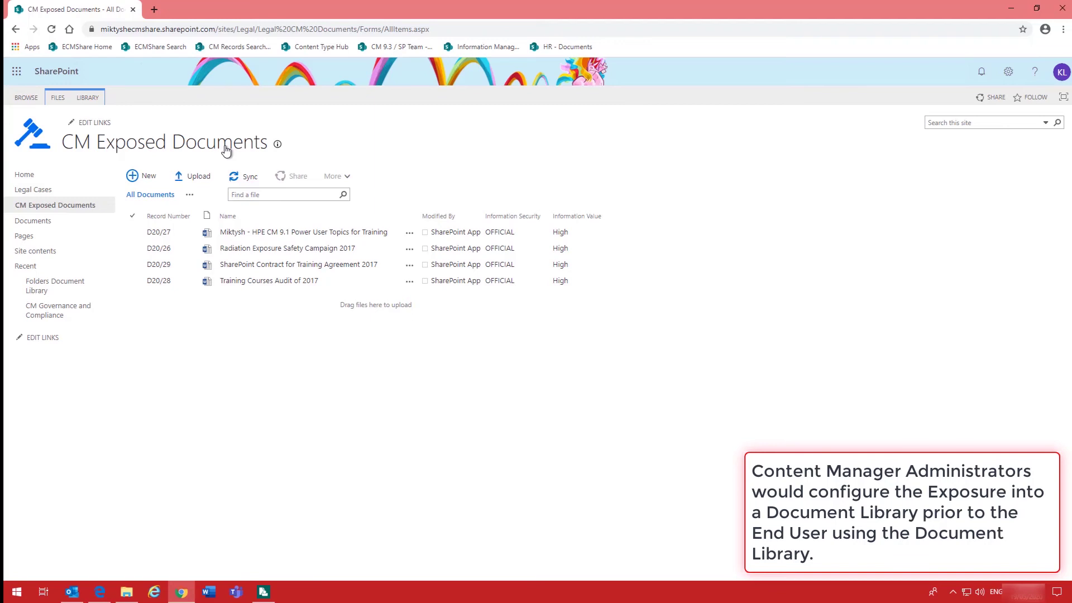
Step: Set the library's Content Manager exposure record search to container:19/11 and save the settings
{"action": "left_click", "coordinate": [95, 101]}
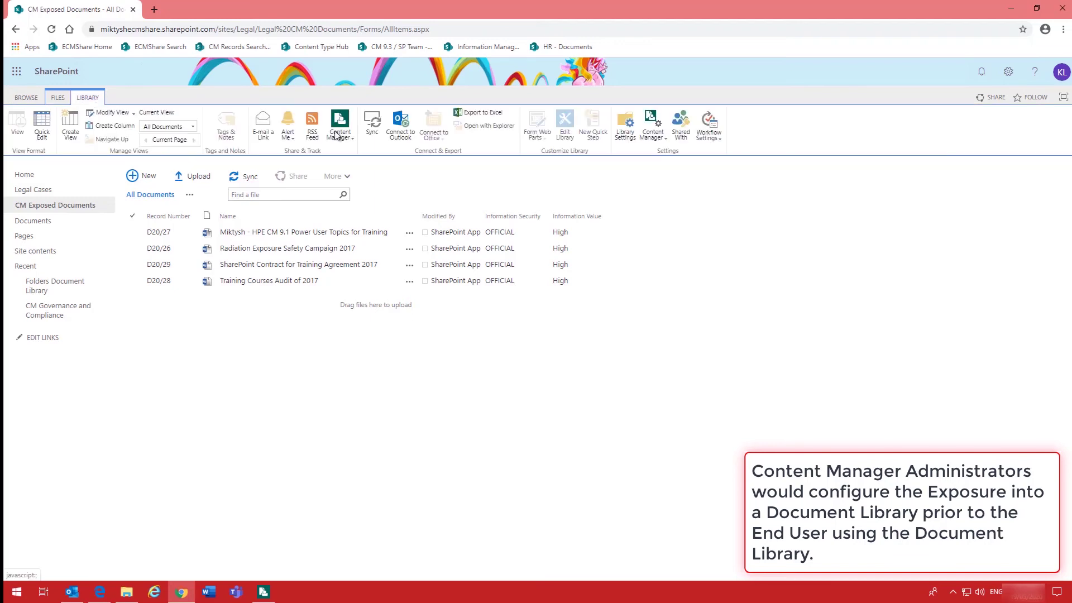
{"action": "left_click", "coordinate": [658, 140]}
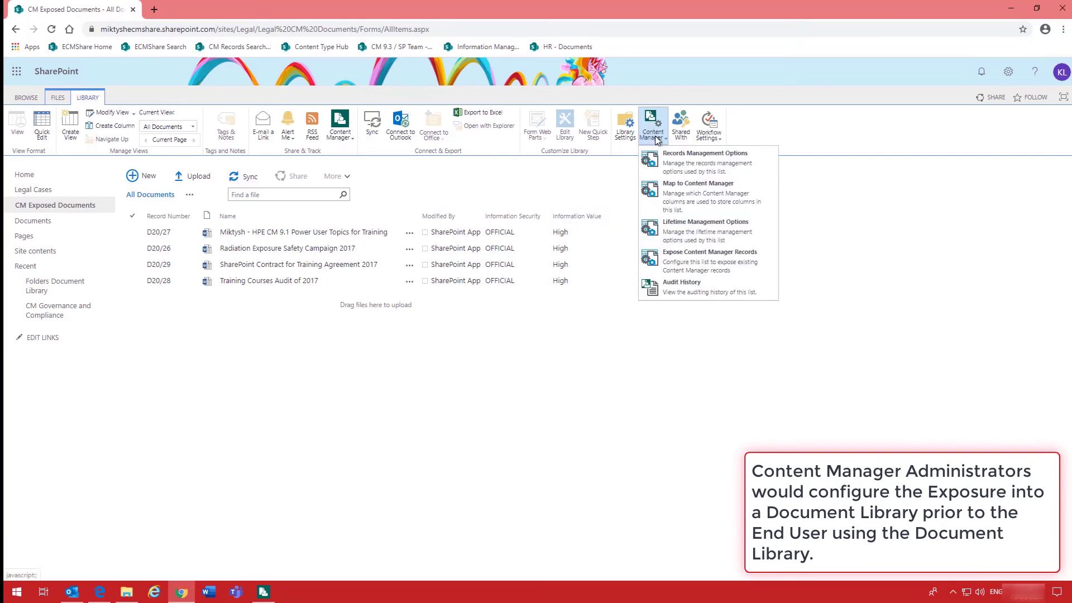
{"action": "left_click", "coordinate": [704, 261]}
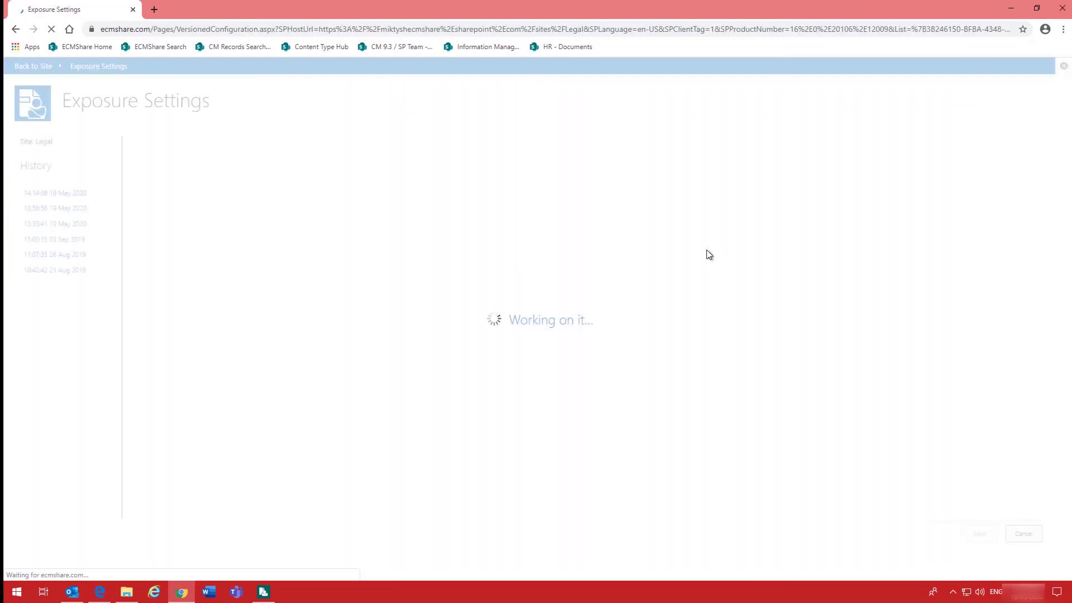
{"action": "left_click", "coordinate": [510, 219]}
{"action": "type", "text": "contai"}
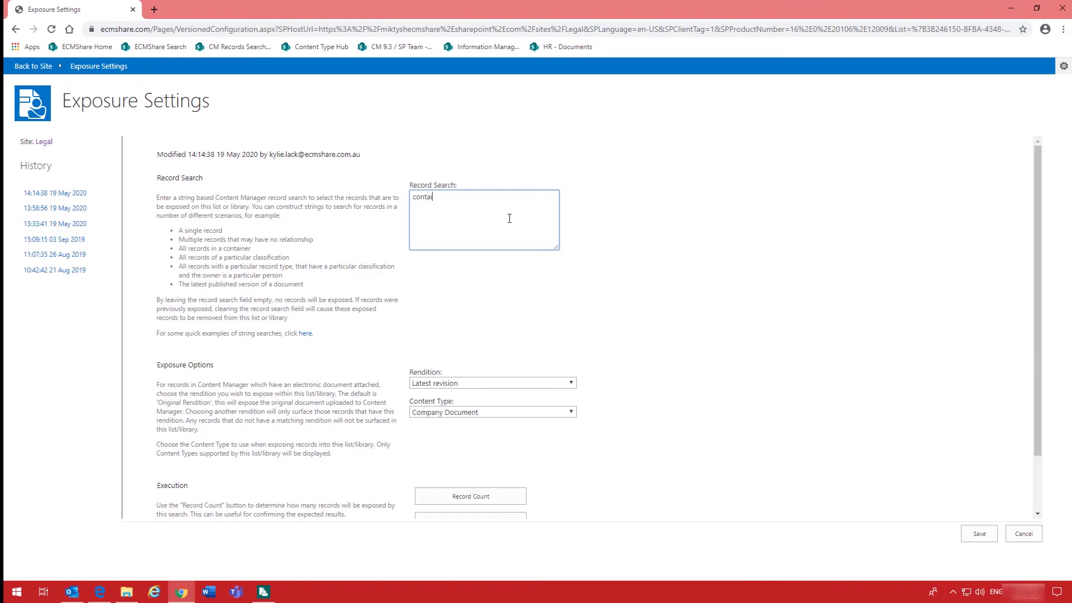
{"action": "type", "text": "ners"}
{"action": "type", "text": "19/11"}
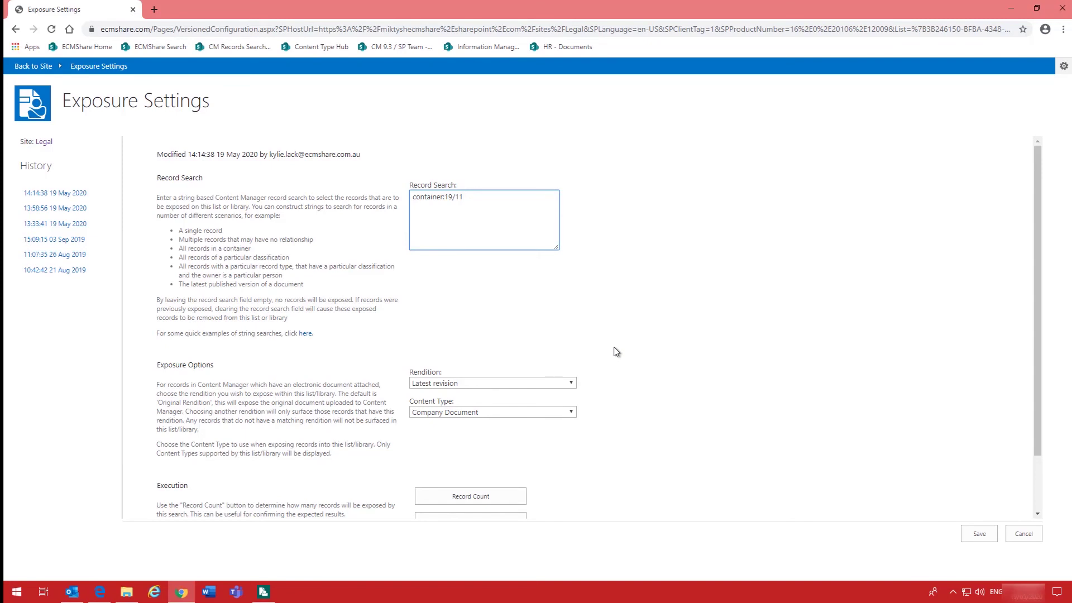
{"action": "scroll", "coordinate": [615, 352], "scroll_direction": "down", "scroll_amount": 1}
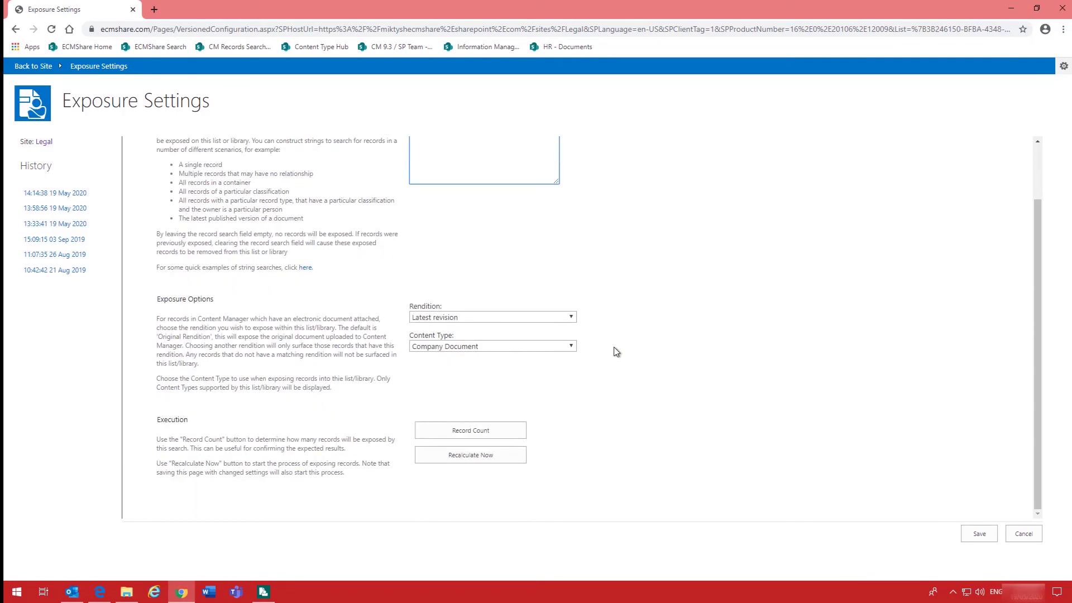
{"action": "left_click", "coordinate": [981, 537]}
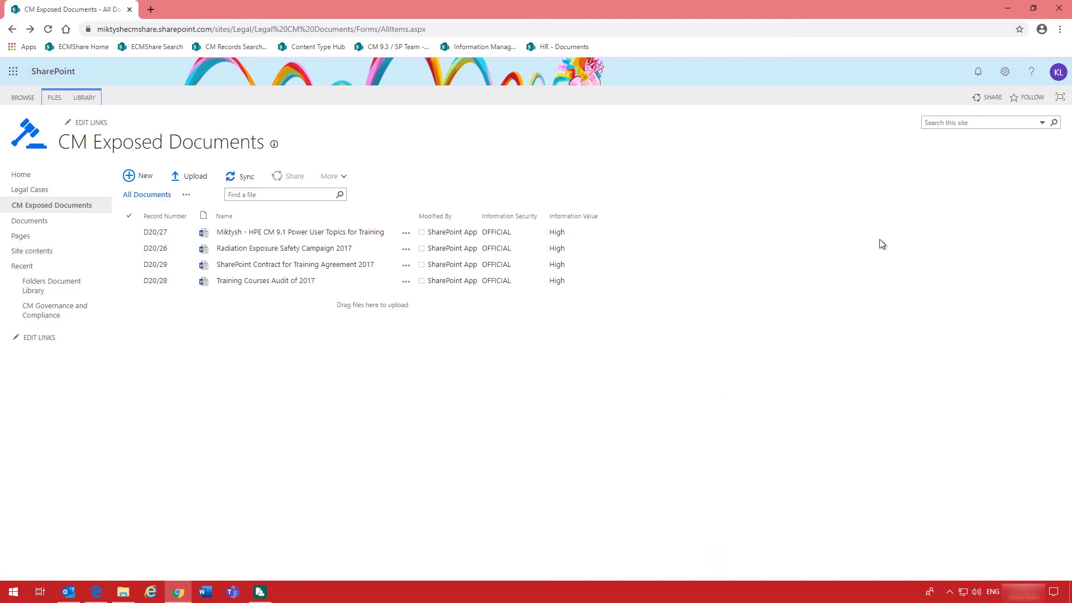
Step: Refresh CM Exposed Documents and confirm container 19/11's records D19/19, D19/20 and D19/21 match Content Manager
{"action": "left_click", "coordinate": [1005, 11]}
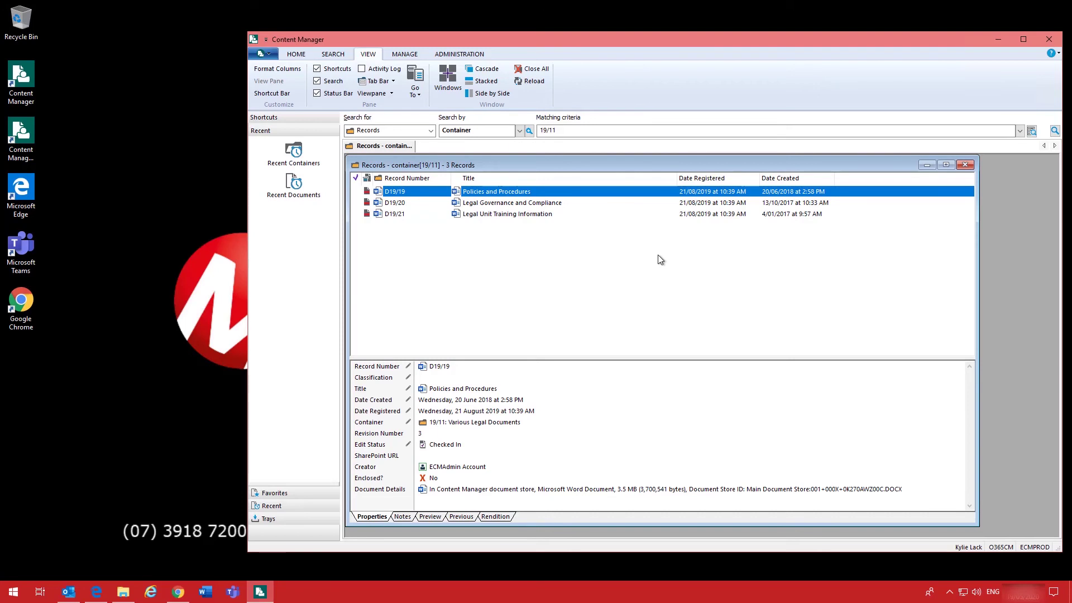
{"action": "left_click", "coordinate": [177, 591]}
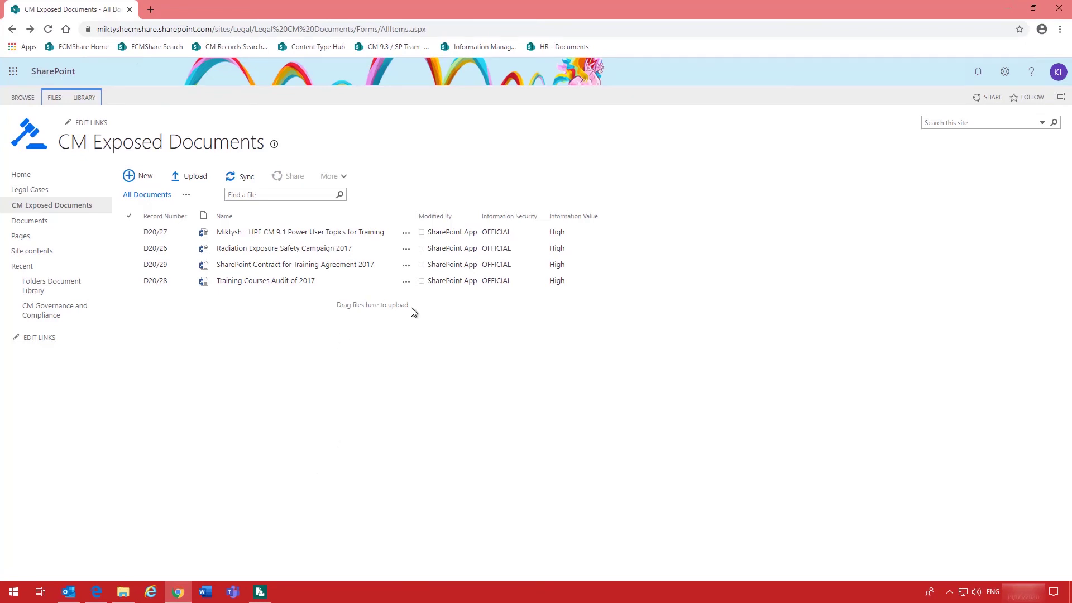
{"action": "key", "text": "F5"}
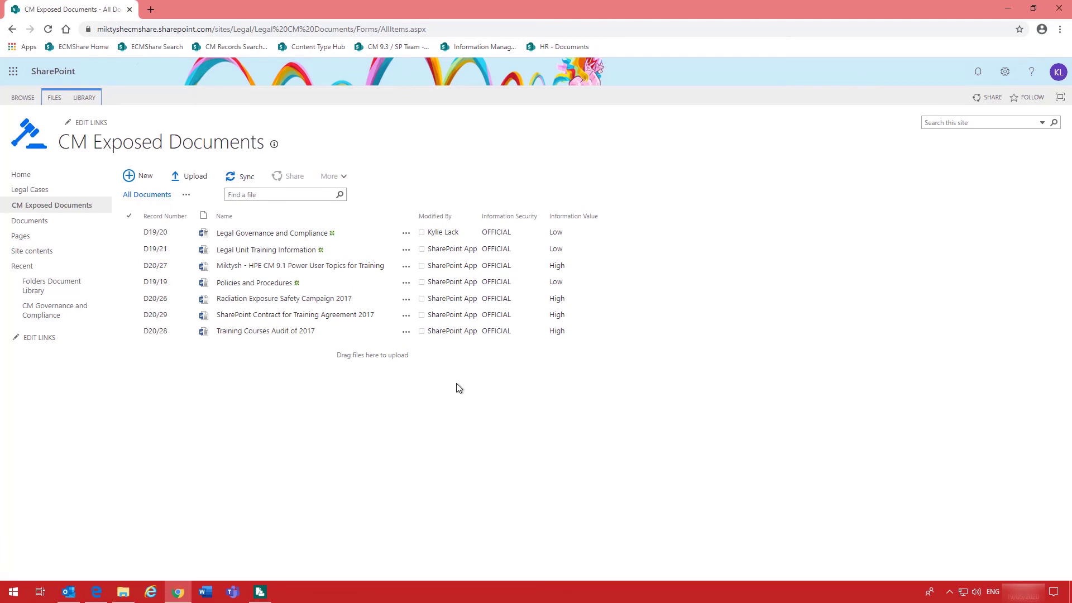
{"action": "left_click", "coordinate": [260, 591]}
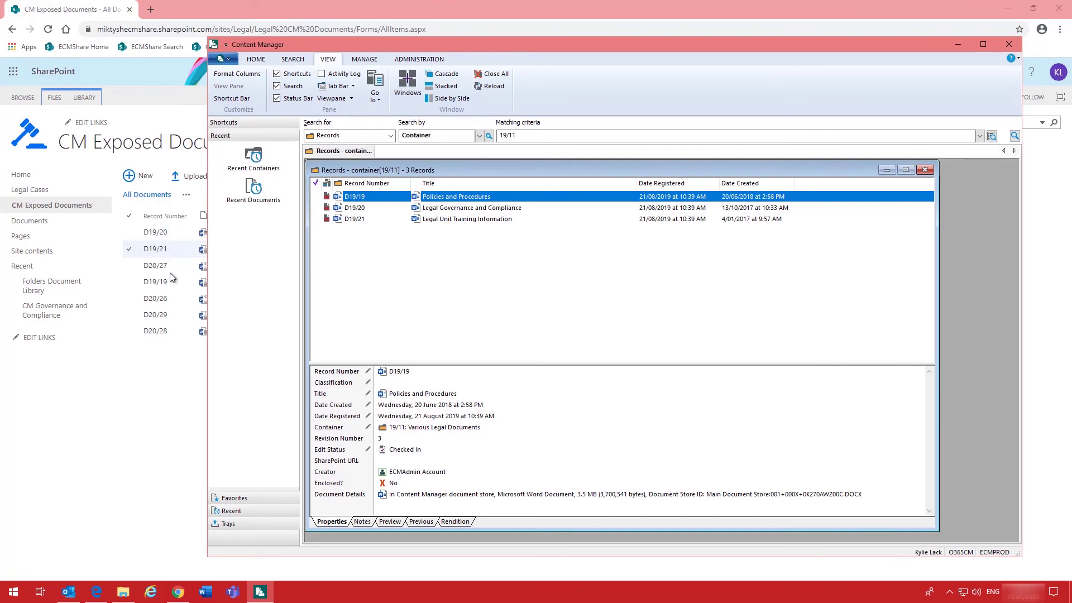
{"action": "left_click", "coordinate": [960, 44]}
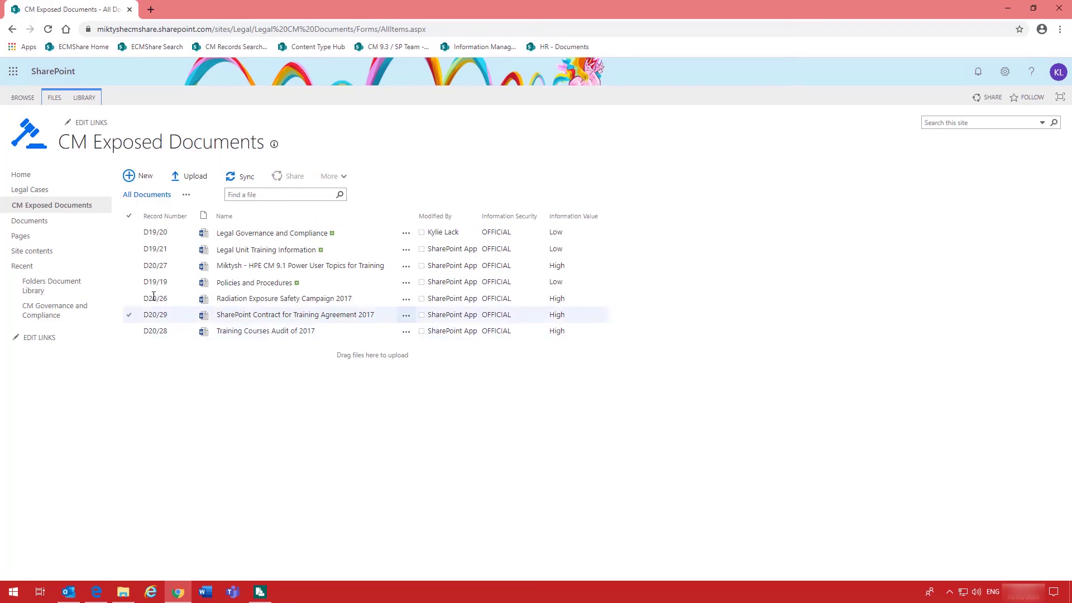
Step: Check out Policies and Procedures (D19/19) and open it in Word for the web
{"action": "left_click", "coordinate": [129, 283]}
{"action": "left_click", "coordinate": [58, 97]}
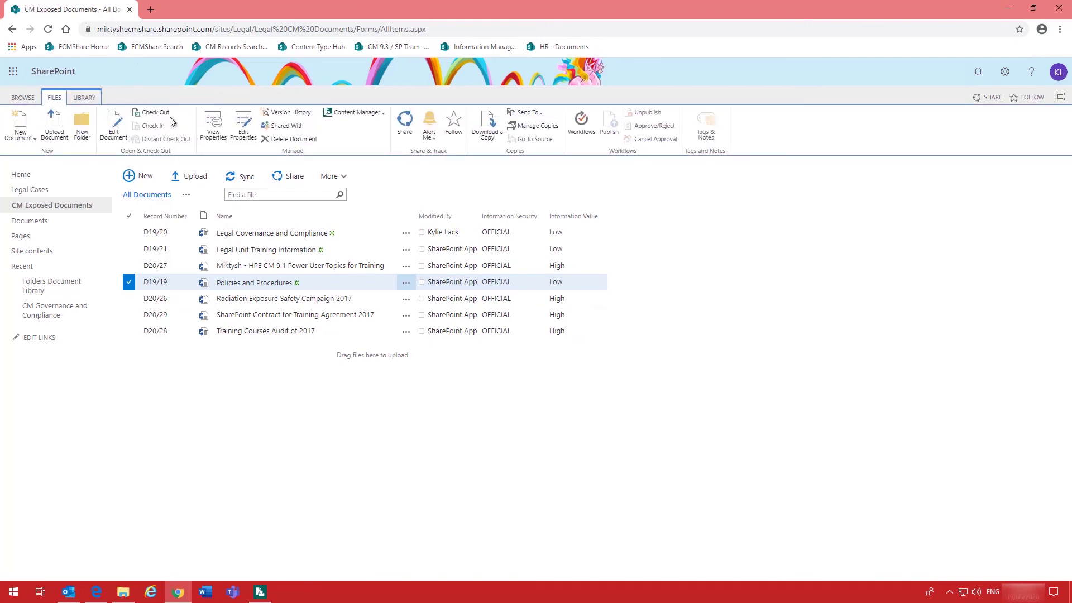
{"action": "left_click", "coordinate": [152, 113]}
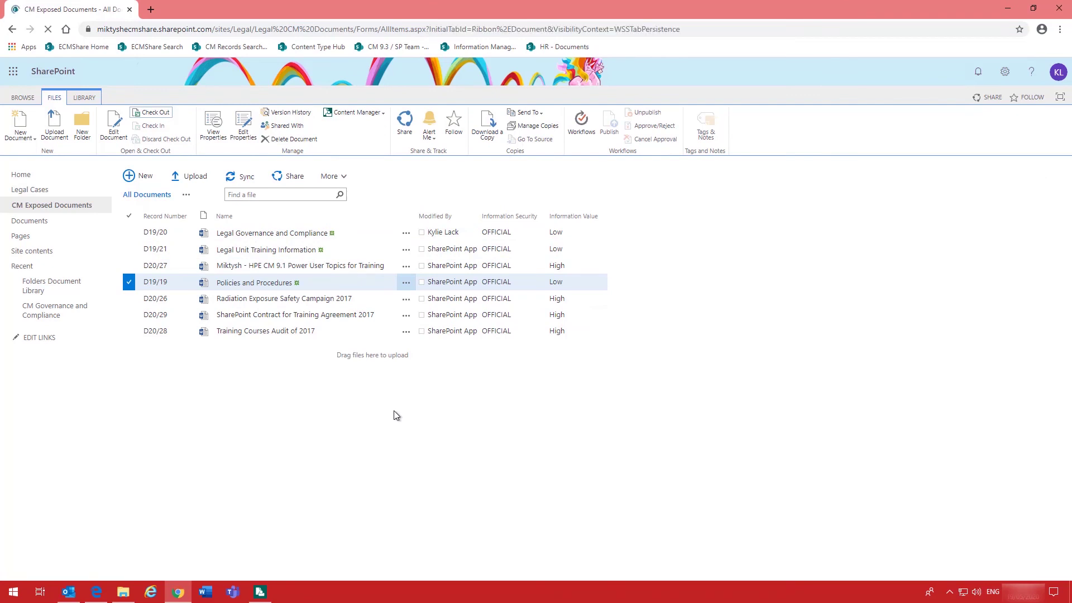
{"action": "left_click", "coordinate": [271, 285]}
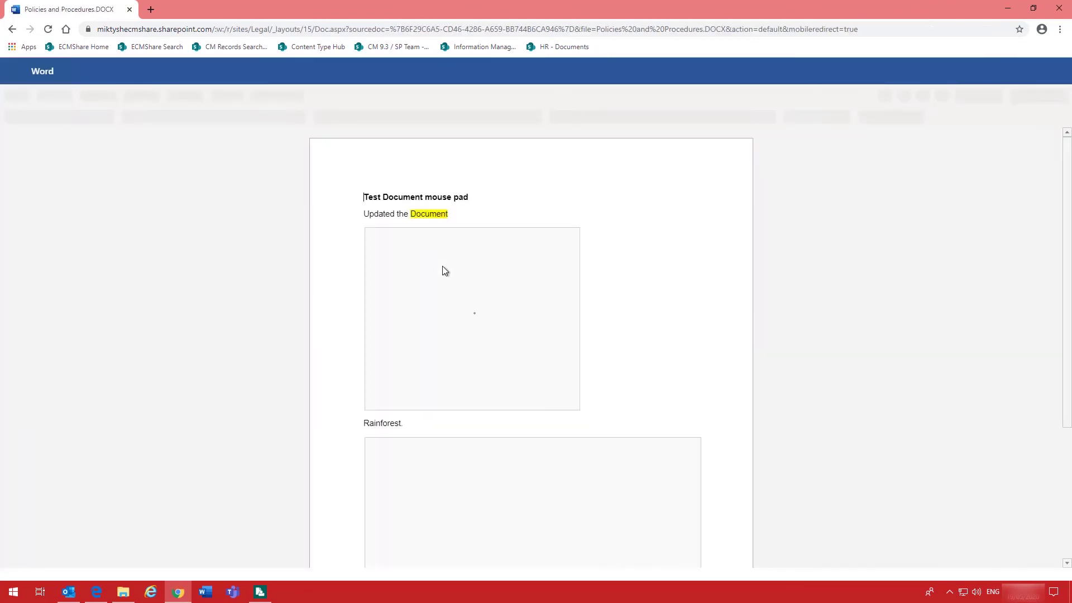
Step: Make the word 'Updated' bold in Policies and Procedures, then return to the CM Exposed Documents library
{"action": "double_click", "coordinate": [385, 213]}
{"action": "left_click", "coordinate": [245, 115]}
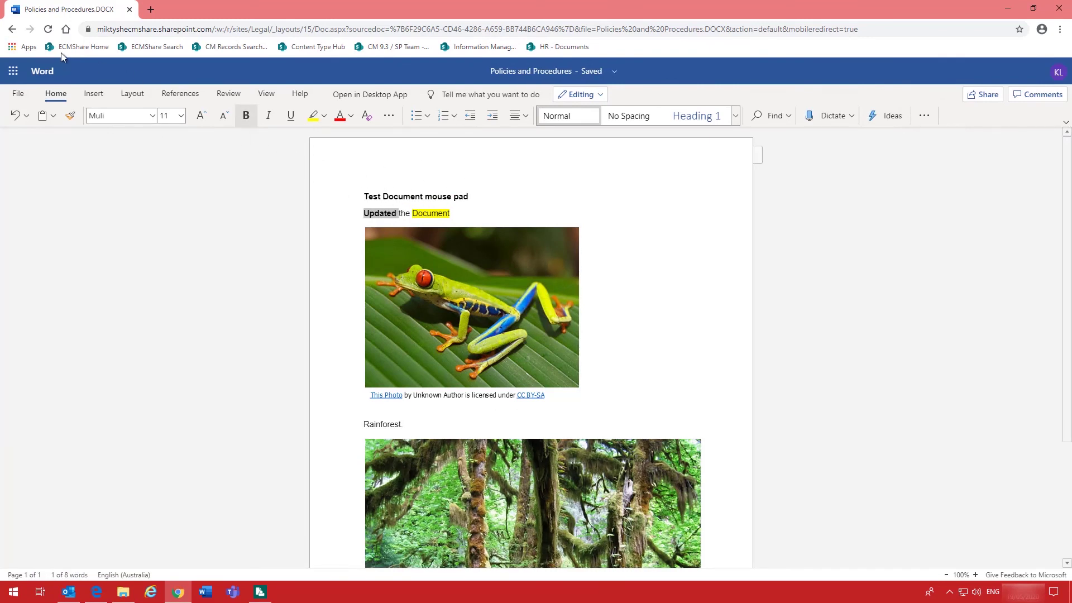
{"action": "left_click", "coordinate": [11, 29]}
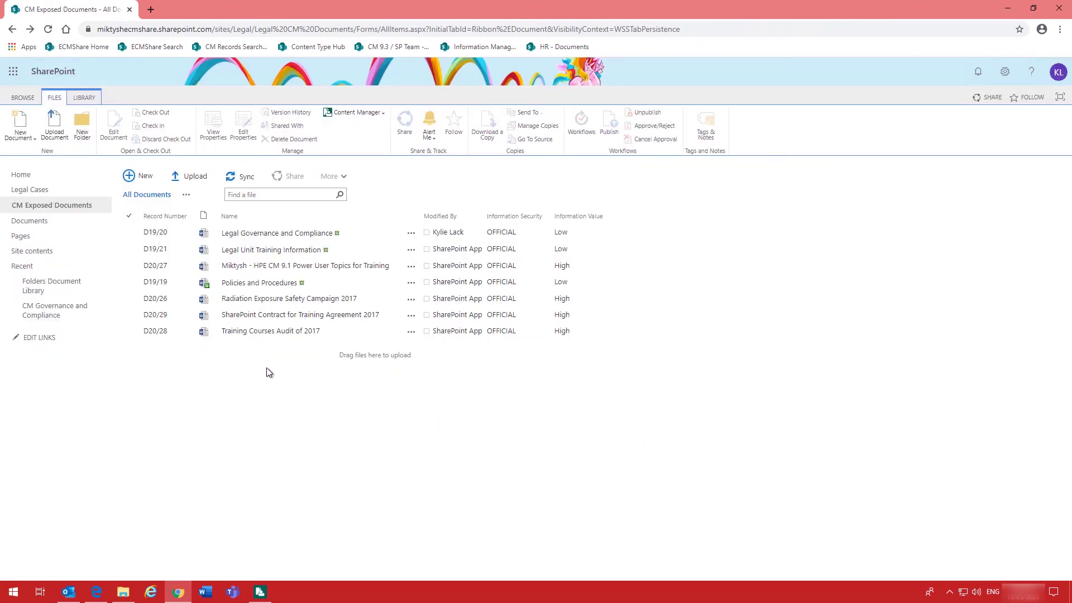
Step: Check Policies and Procedures (D19/19) back in to the library and view its record in Content Manager
{"action": "left_click", "coordinate": [127, 282]}
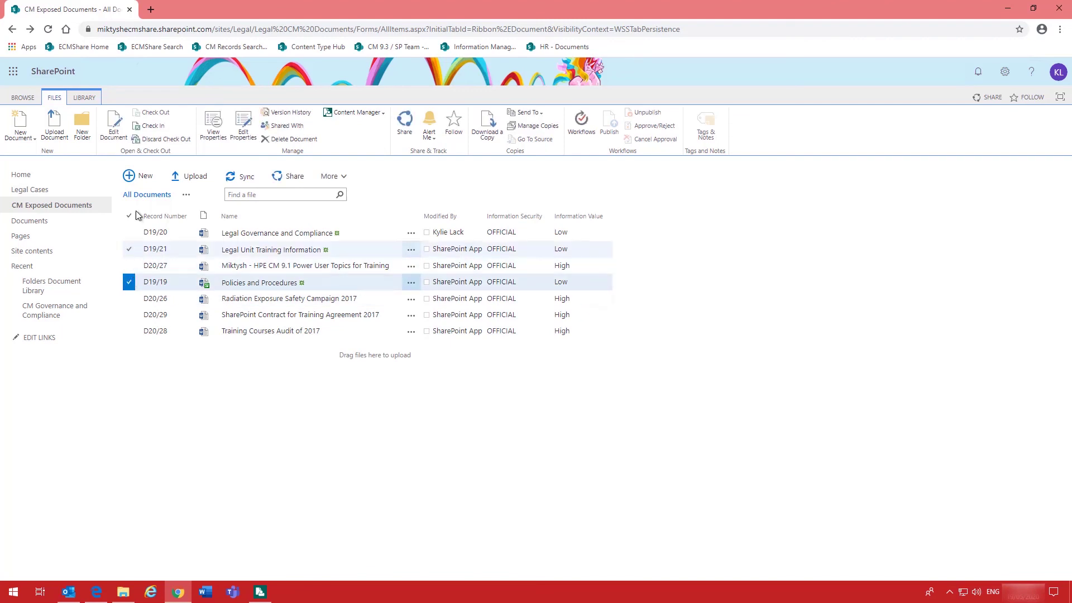
{"action": "left_click", "coordinate": [155, 133]}
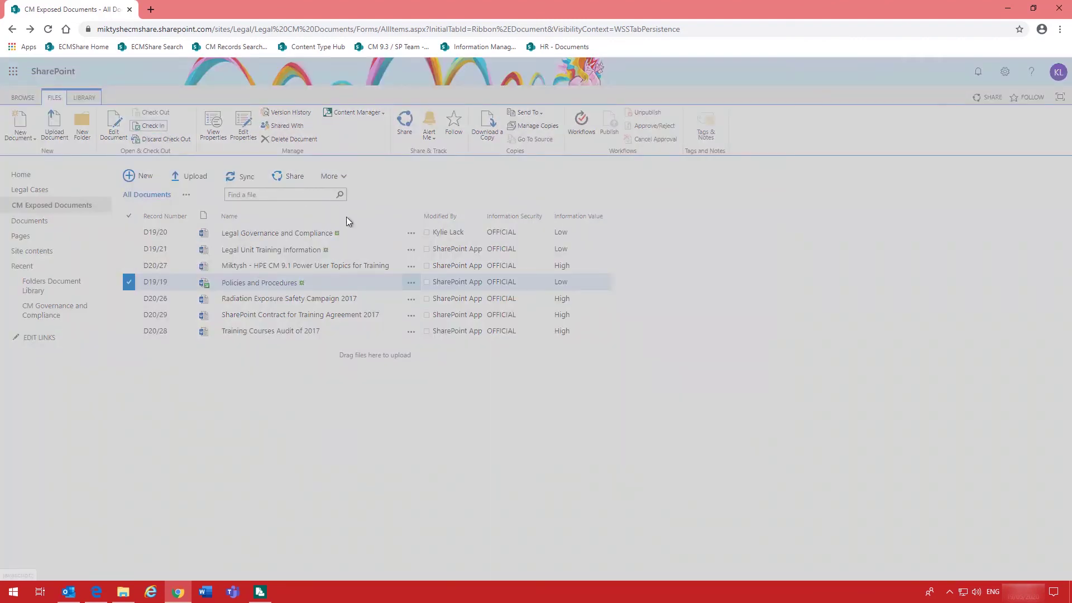
{"action": "left_click", "coordinate": [637, 411]}
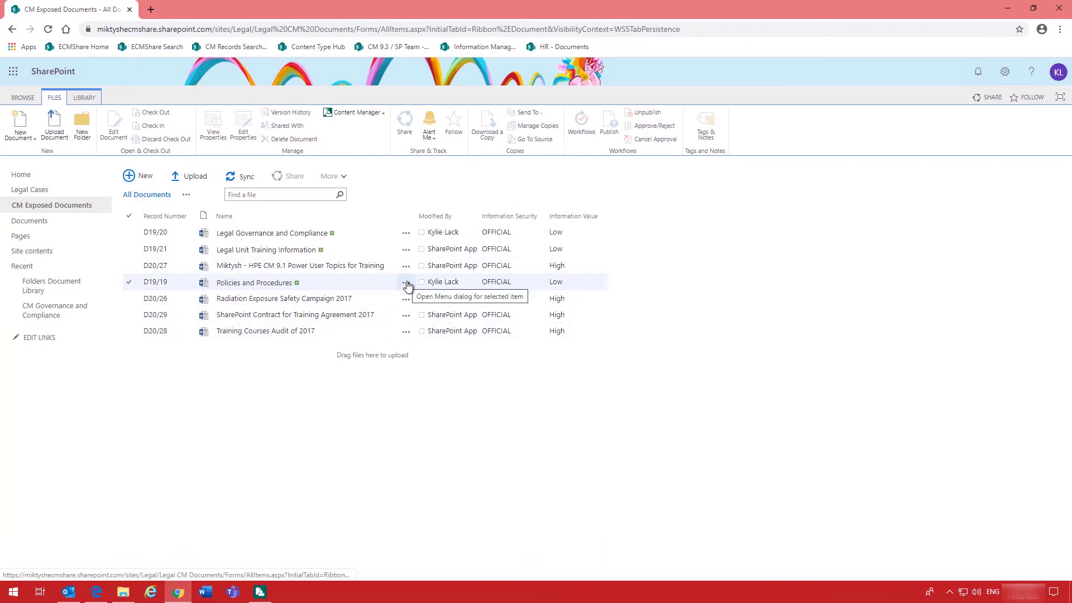
{"action": "left_click", "coordinate": [260, 592]}
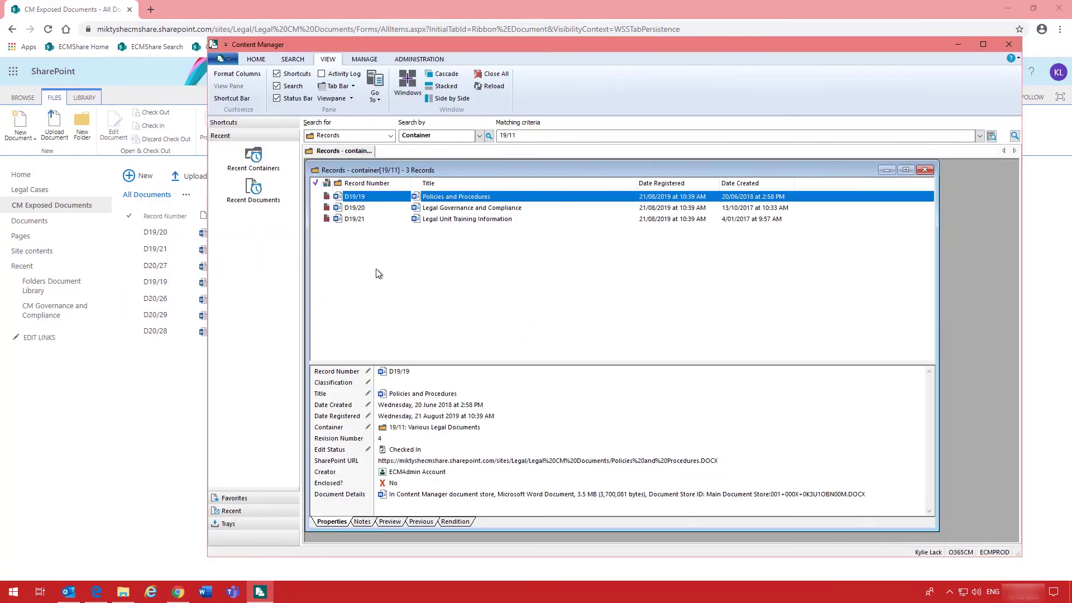
Step: Preview D19/19 in Content Manager to verify the edited 'Updated' text, then minimize Content Manager
{"action": "left_click", "coordinate": [389, 521]}
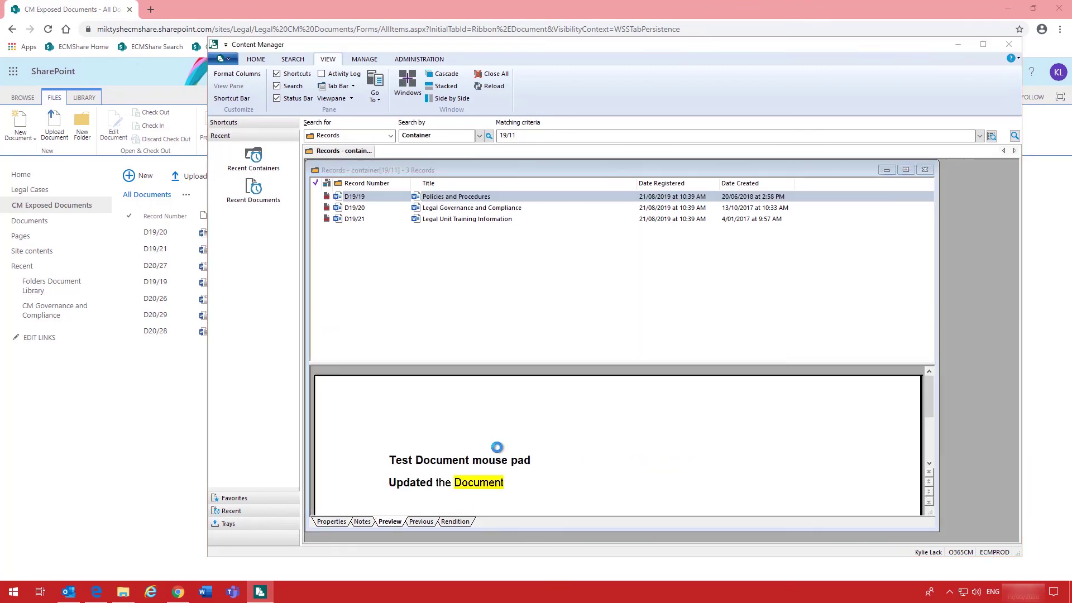
{"action": "left_click_drag", "start_coordinate": [432, 484], "coordinate": [385, 483]}
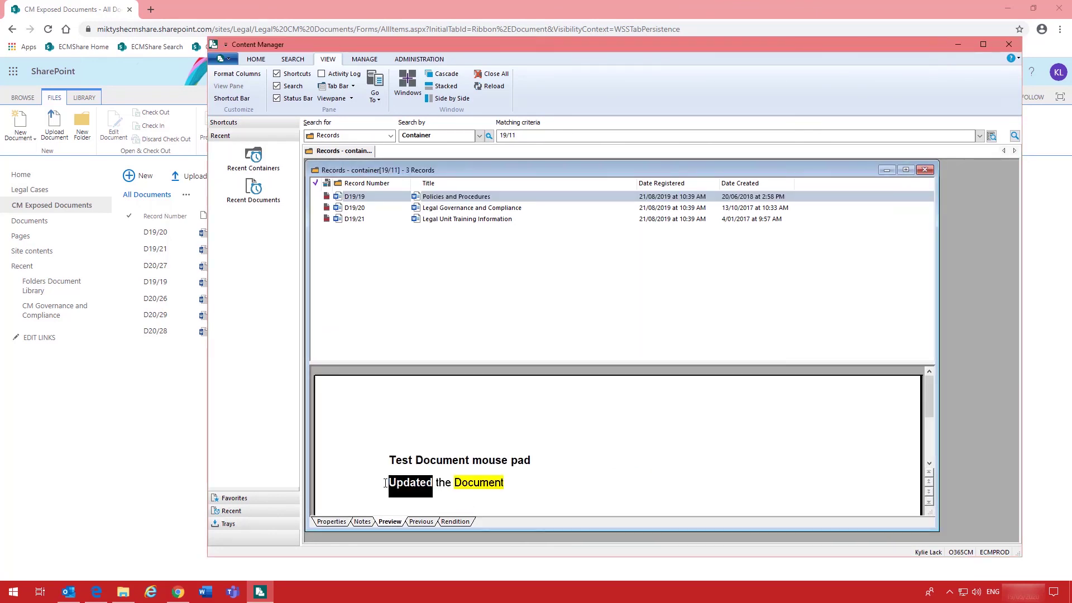
{"action": "left_click", "coordinate": [421, 484]}
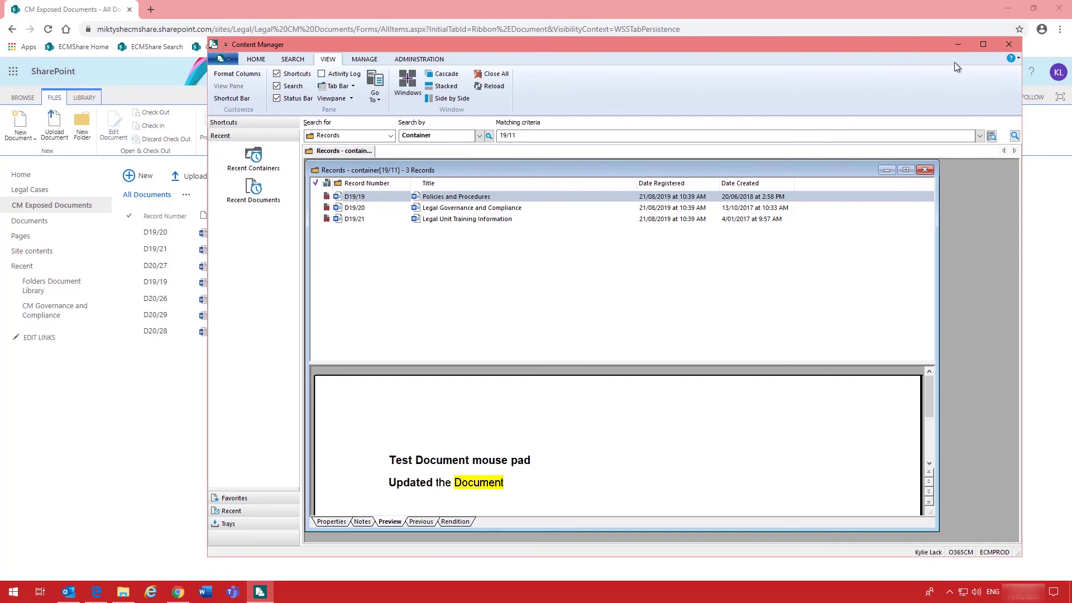
{"action": "left_click", "coordinate": [960, 45]}
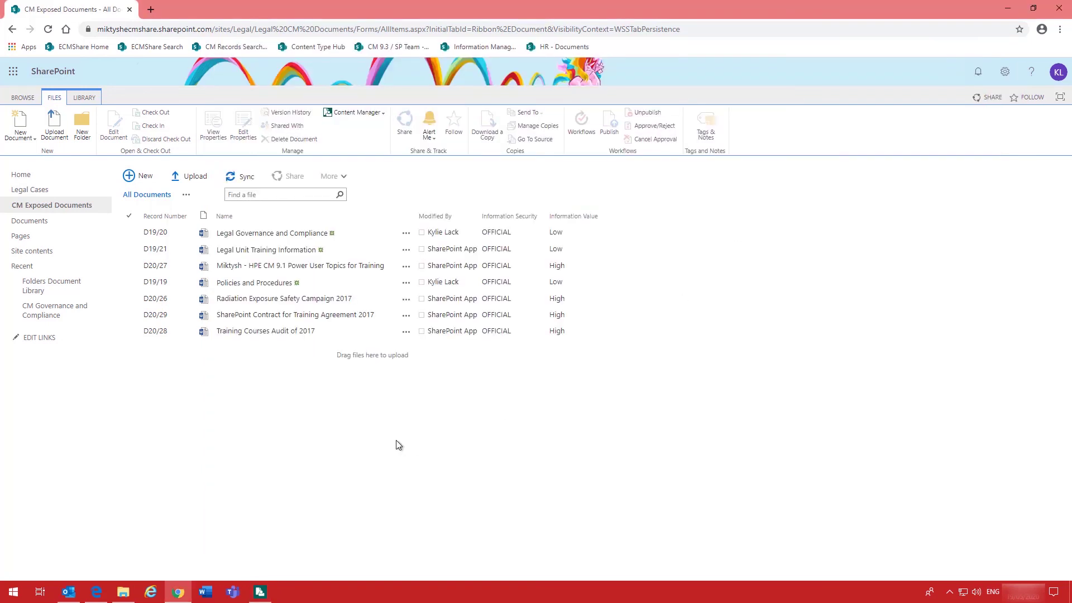